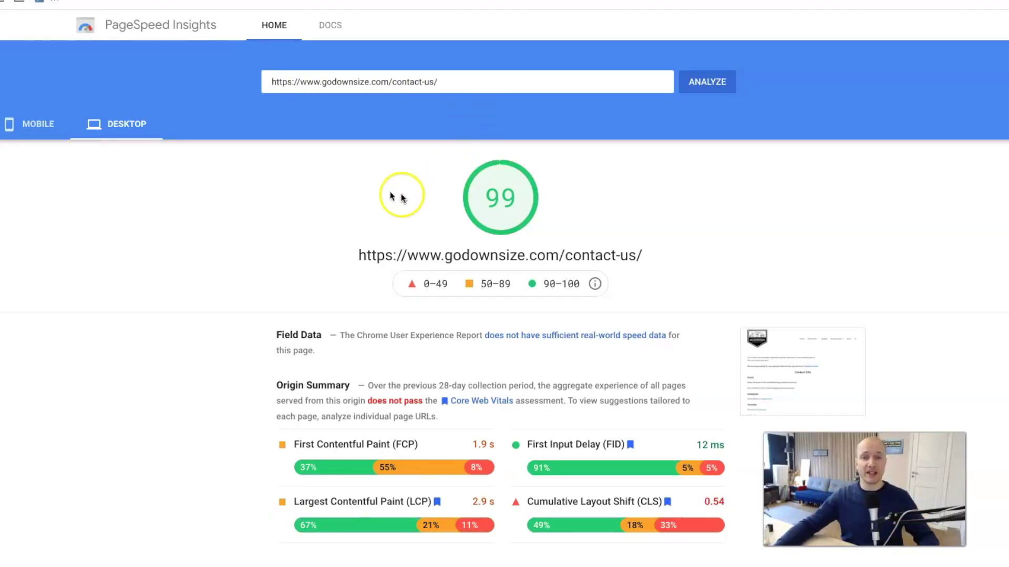
Check the contact page's mobile PageSpeed score of 100, then switch to the live contact page
click(46, 129)
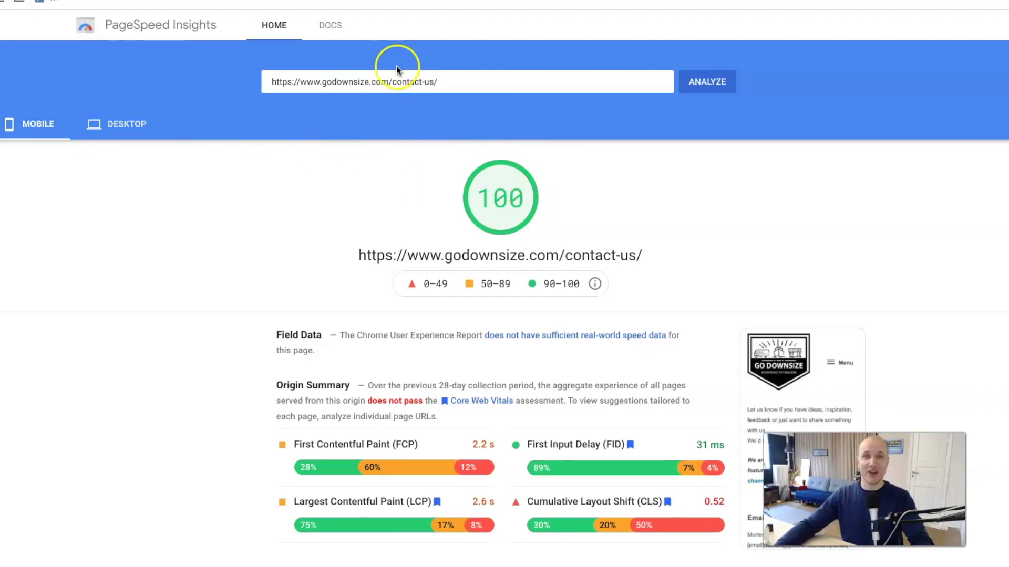
triple_click(396, 82)
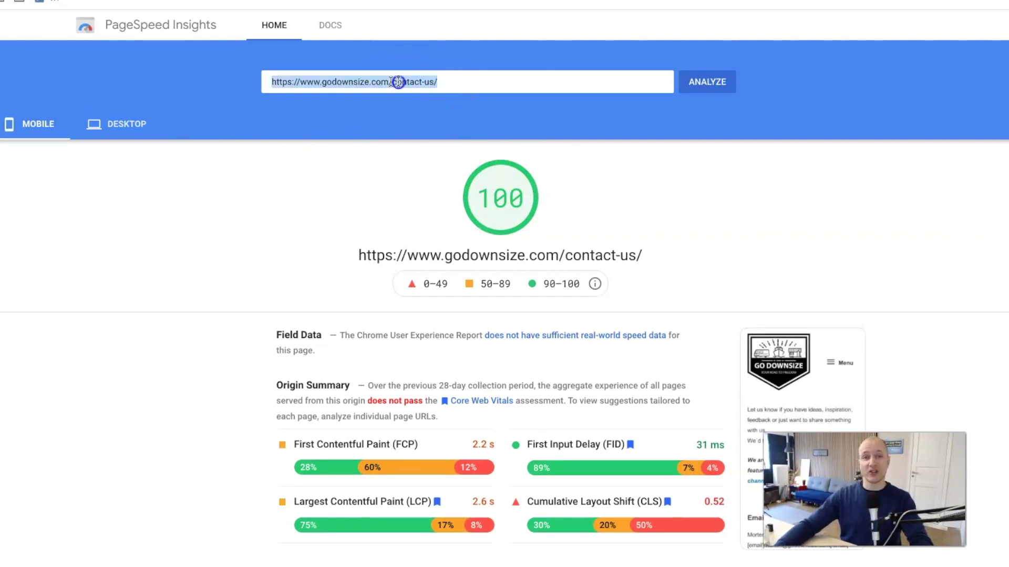
key(ctrl+Tab)
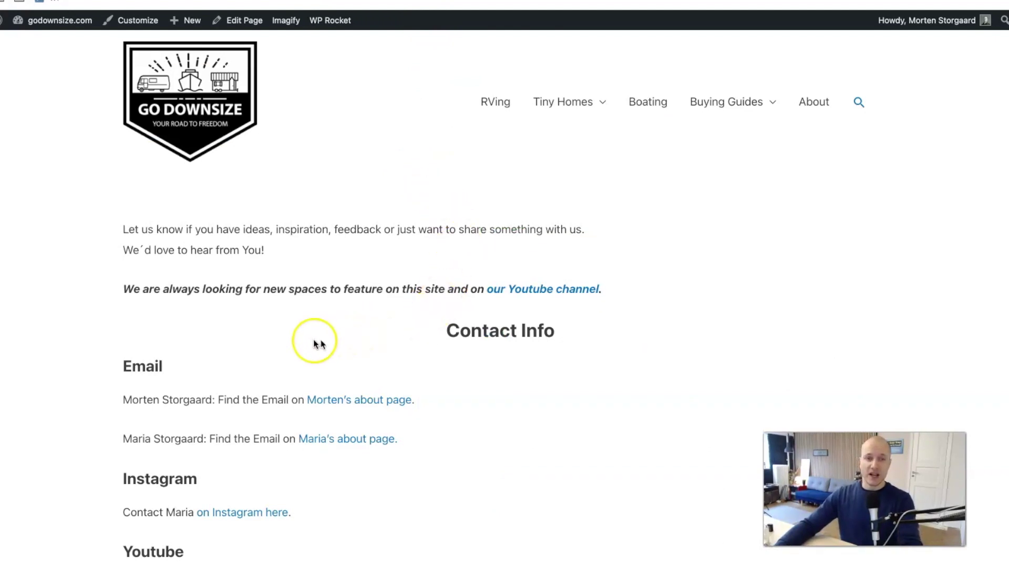
scroll(287, 341, down, 7)
scroll(435, 241, up, 7)
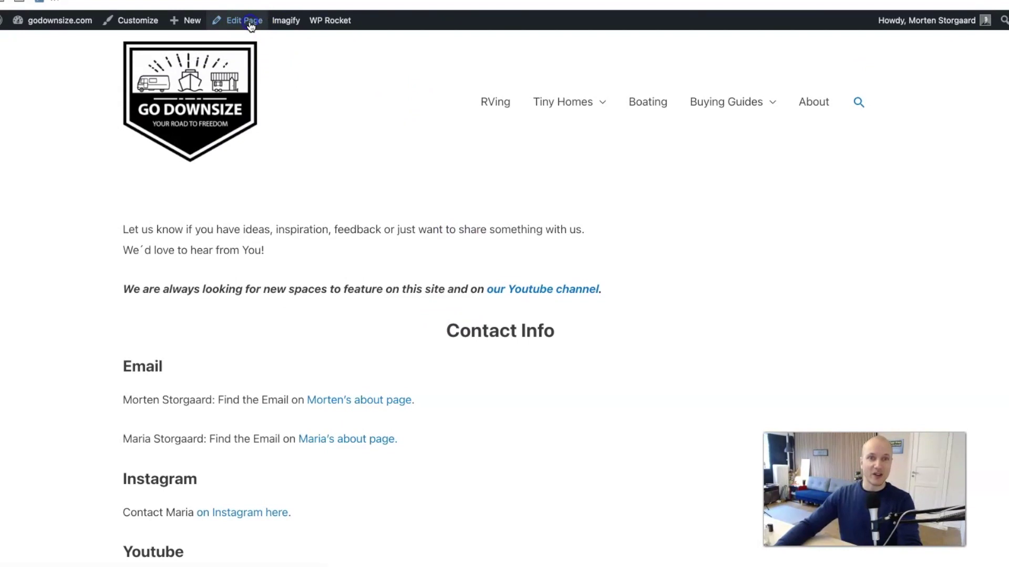
click(246, 23)
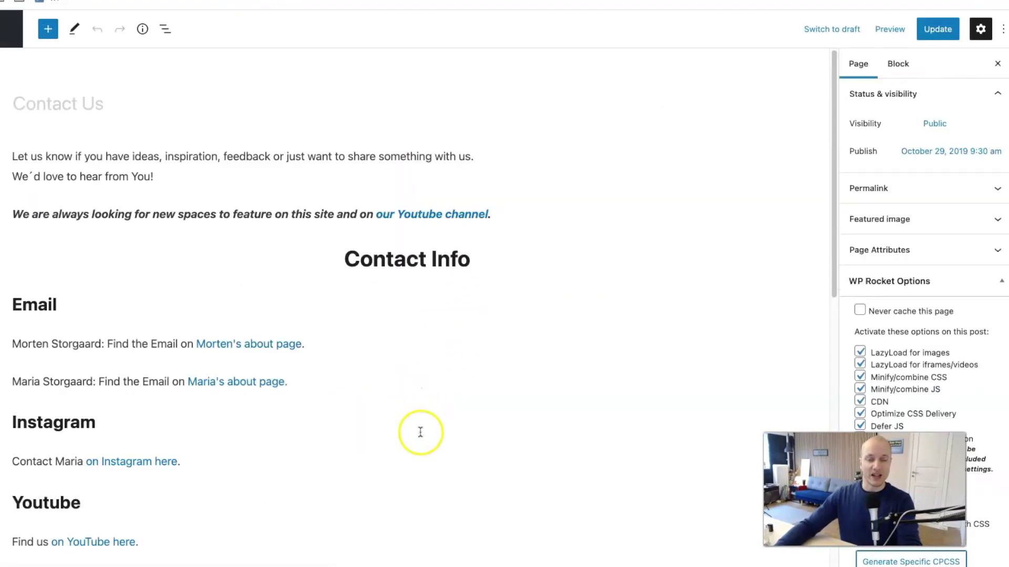
scroll(420, 432, down, 8)
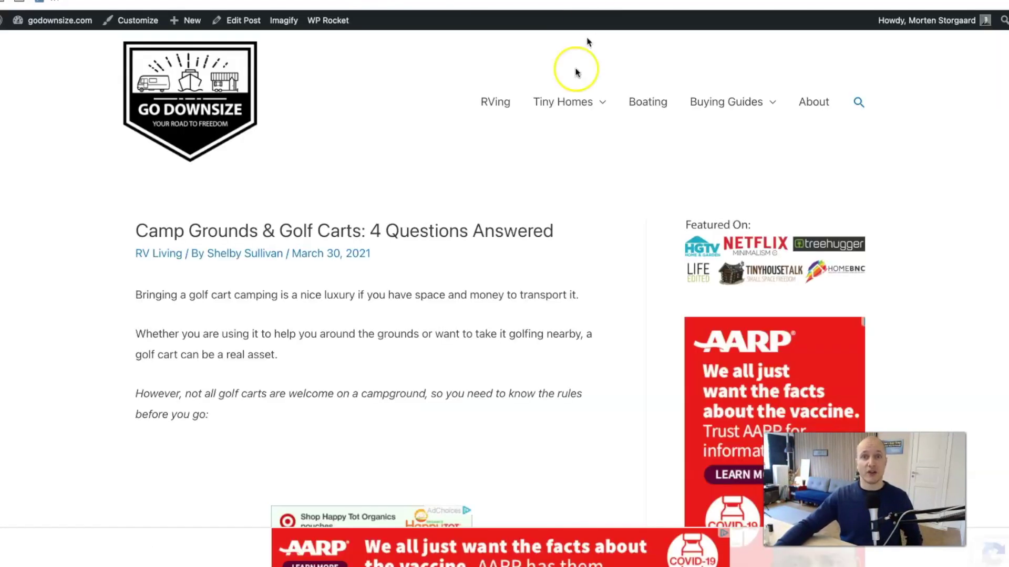
Scroll through the Camp Grounds & Golf Carts article on the WordPress site
scroll(460, 241, down, 10)
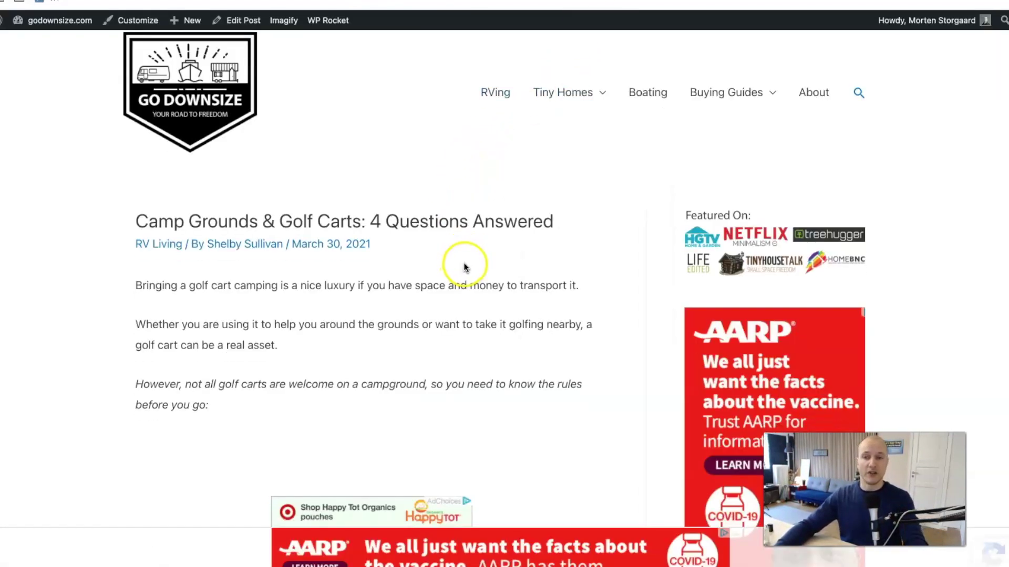
scroll(469, 250, down, 7)
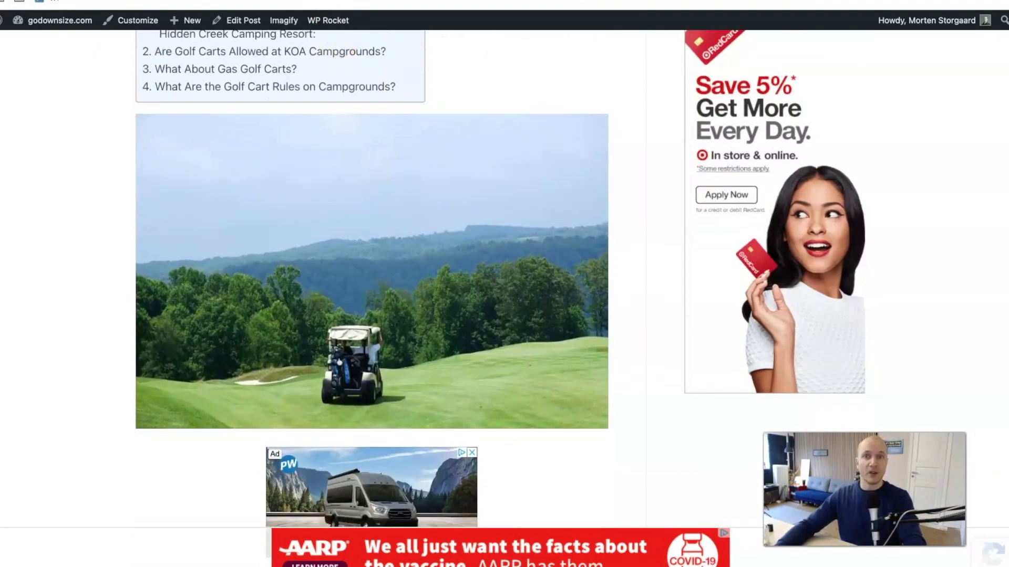
scroll(289, 56, up, 6)
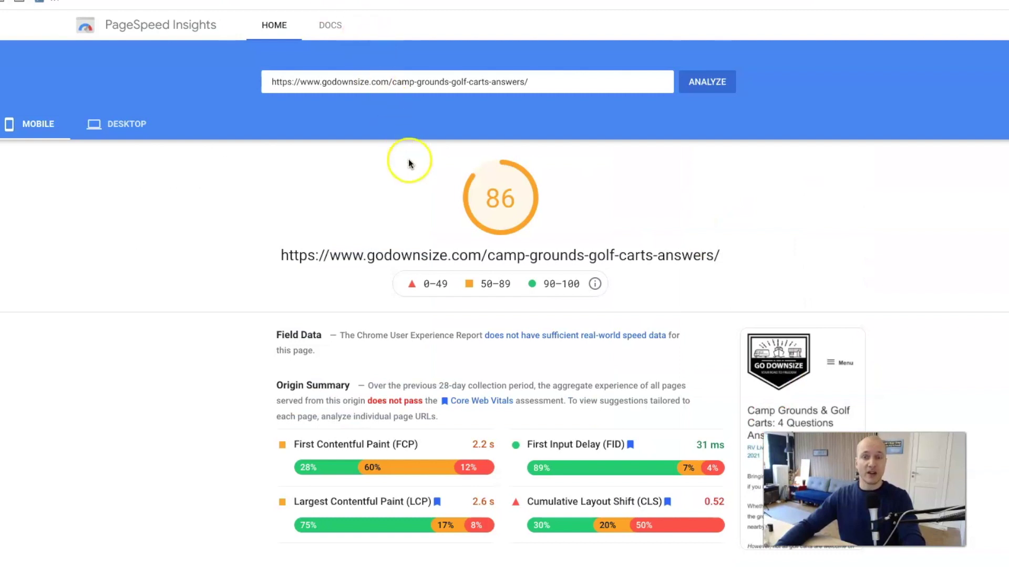
click(140, 125)
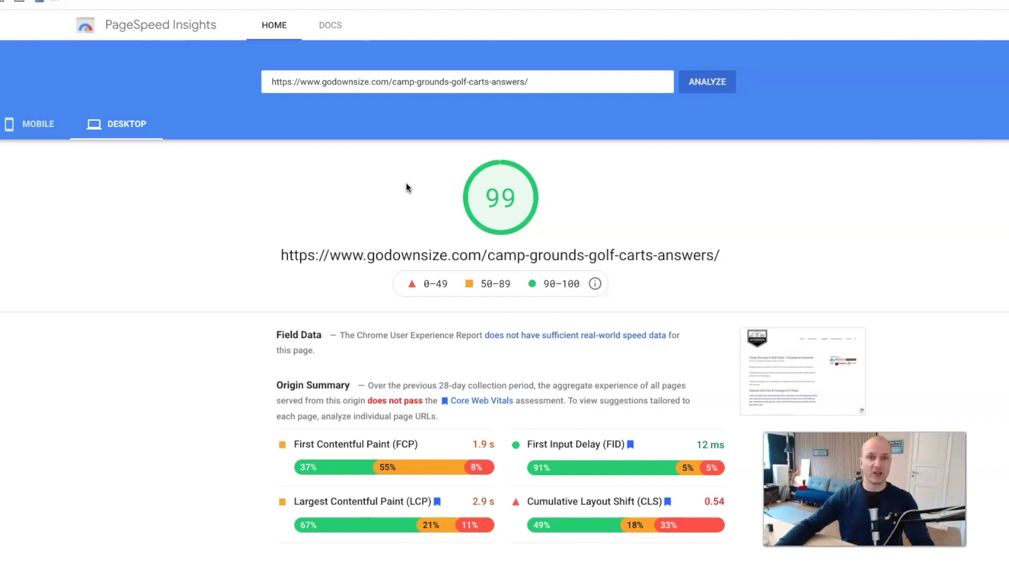
click(42, 125)
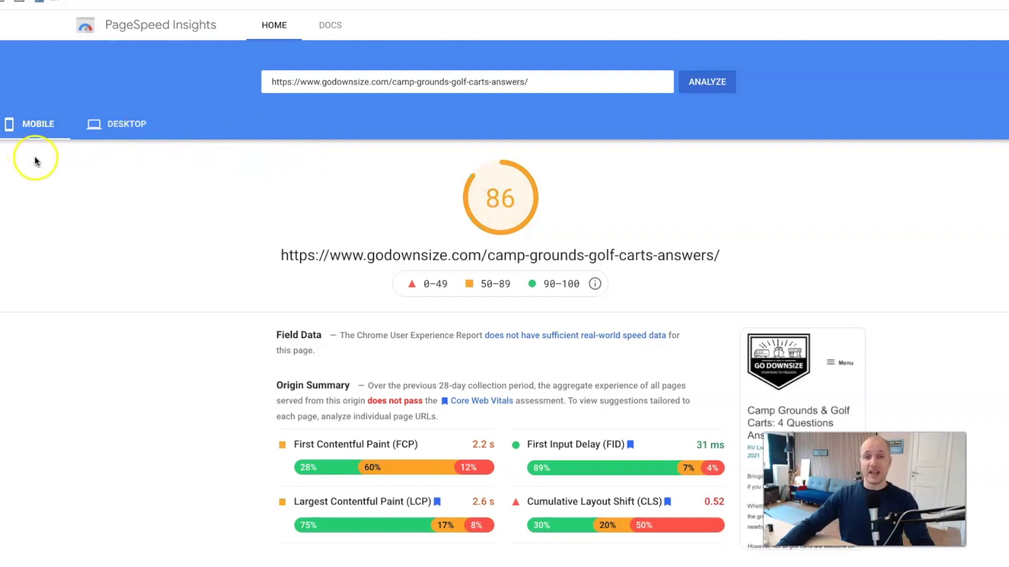
click(120, 124)
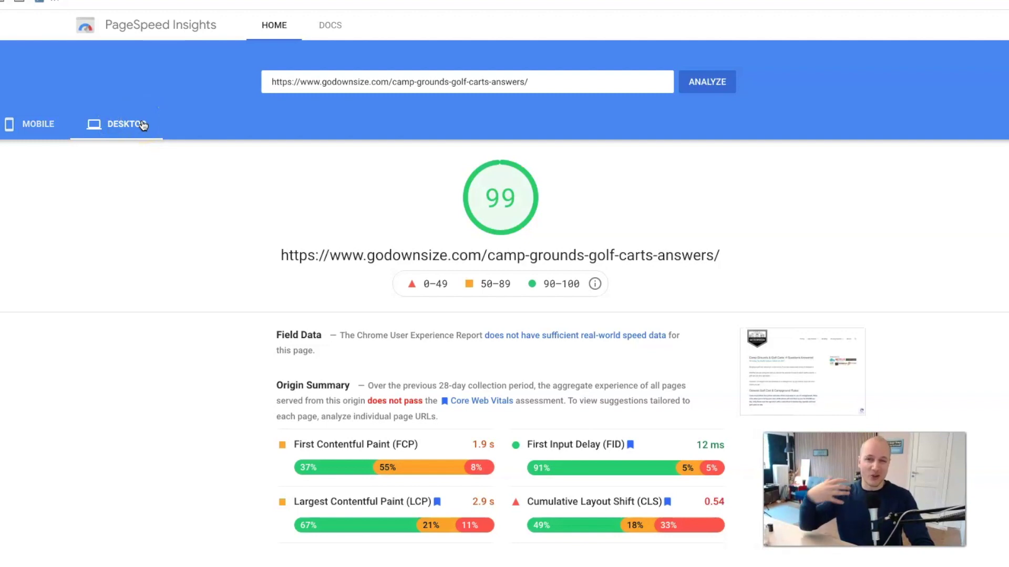
click(52, 114)
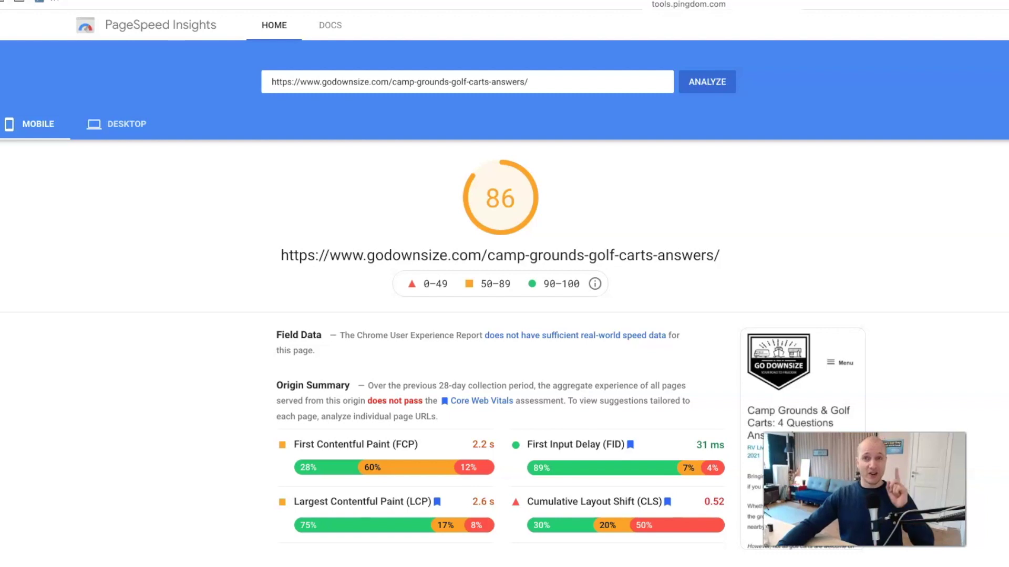
View the Pingdom and GTmetrix speed-test home pages as alternative tools
click(686, 2)
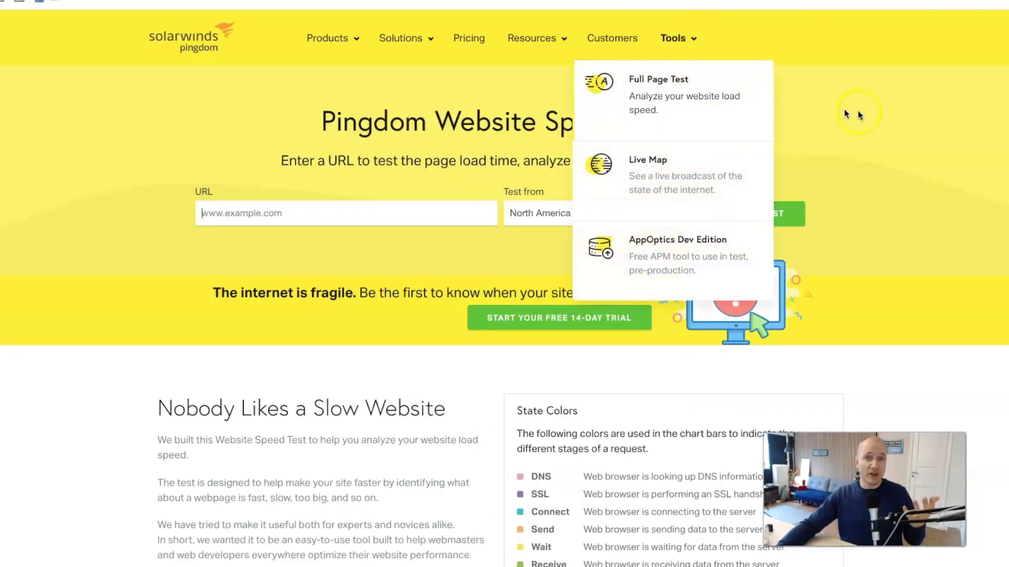
click(851, 3)
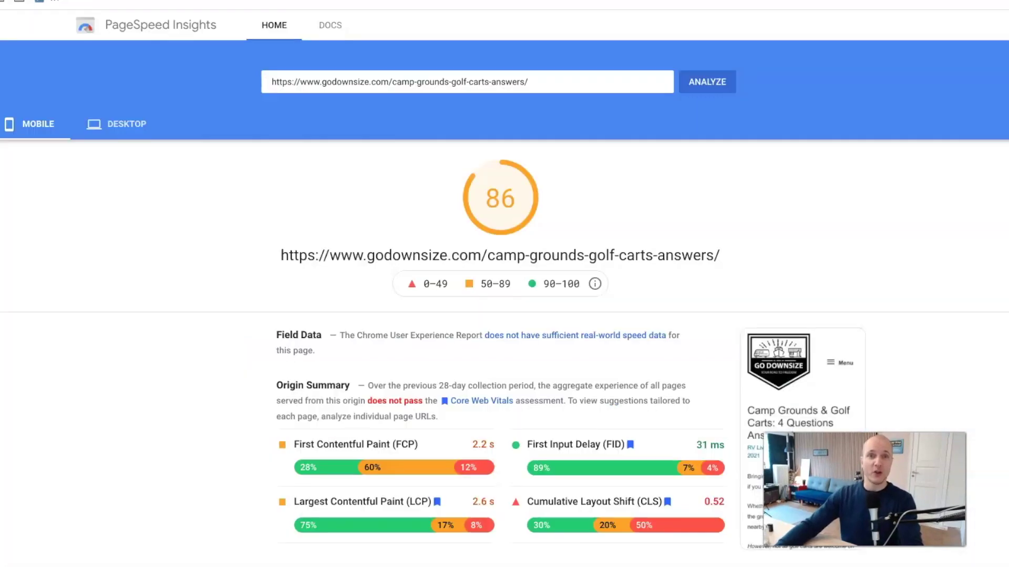
Return to the camp-grounds post's mobile PageSpeed report and scroll down to Lab Data
click(474, 188)
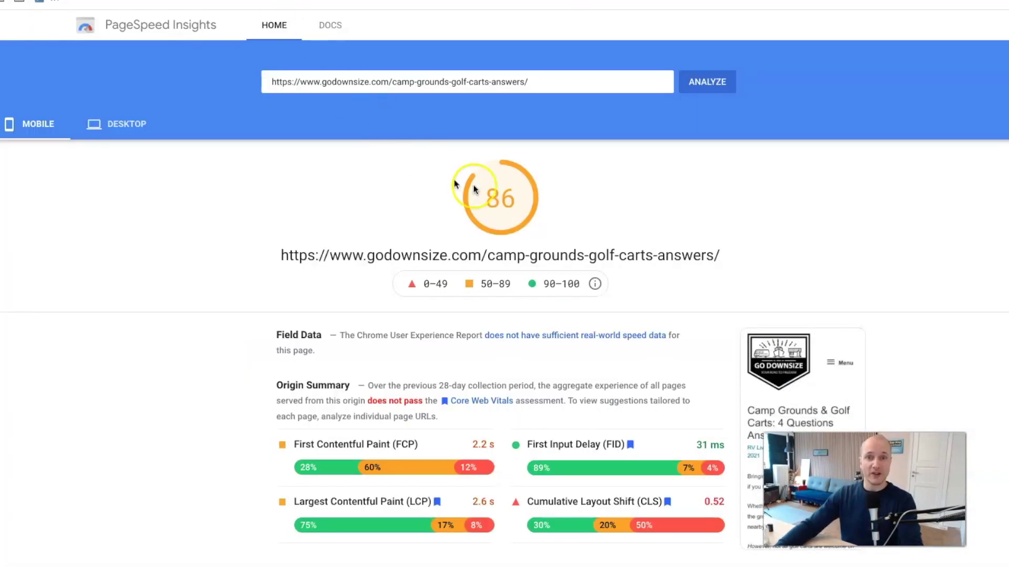
click(649, 206)
scroll(683, 226, down, 1)
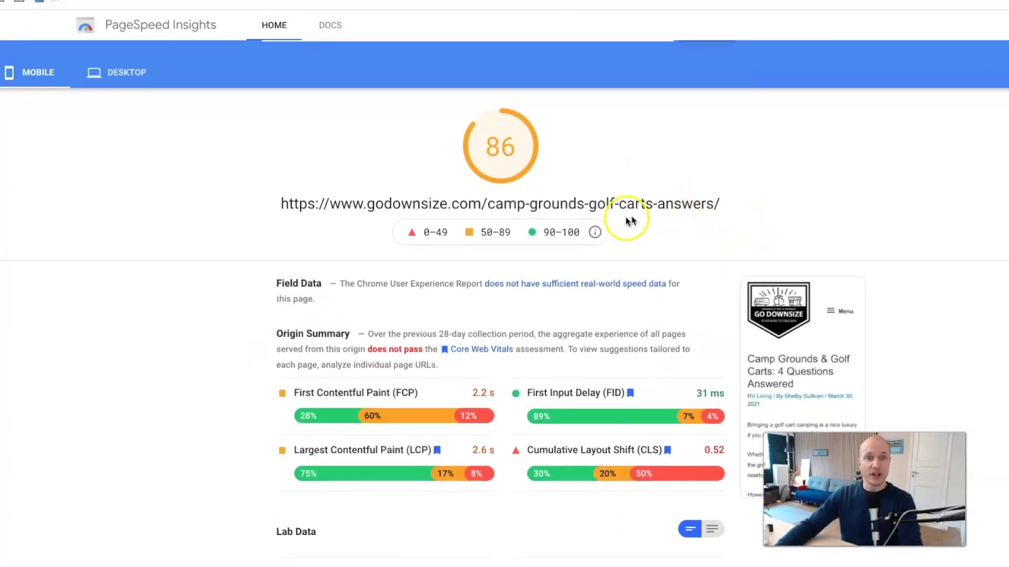
scroll(631, 215, up, 1)
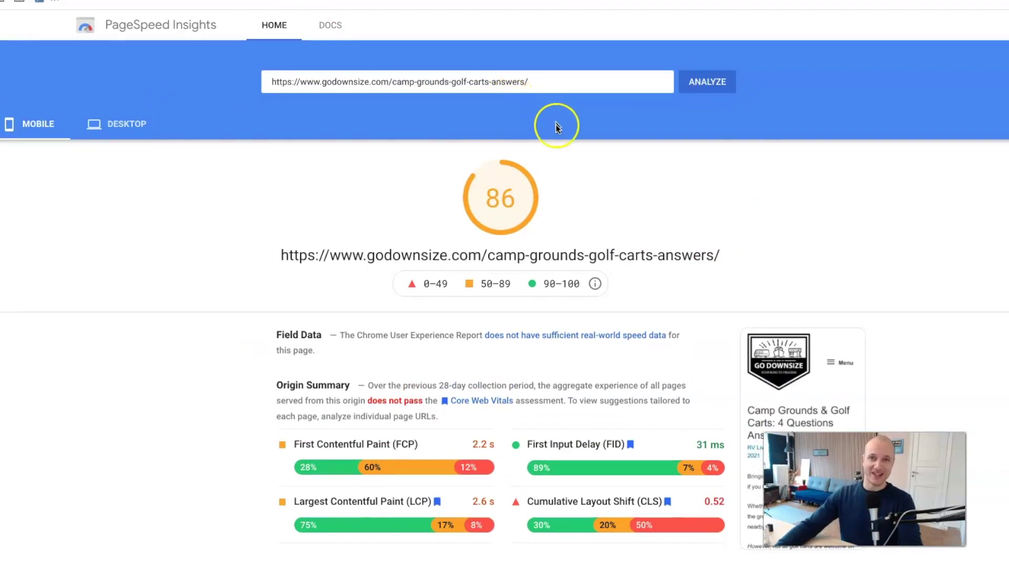
scroll(633, 175, down, 5)
scroll(697, 213, up, 1)
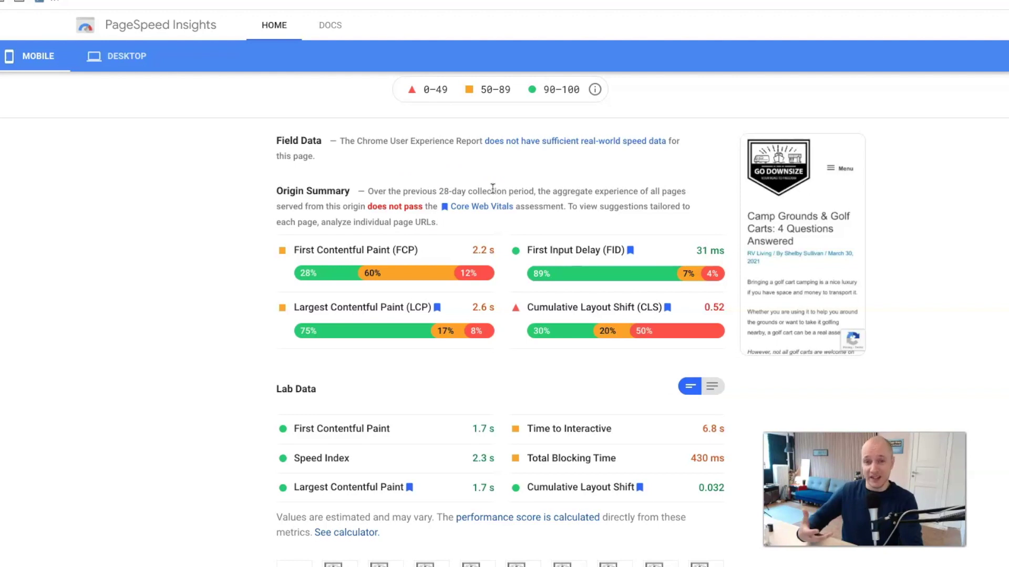
scroll(493, 188, down, 4)
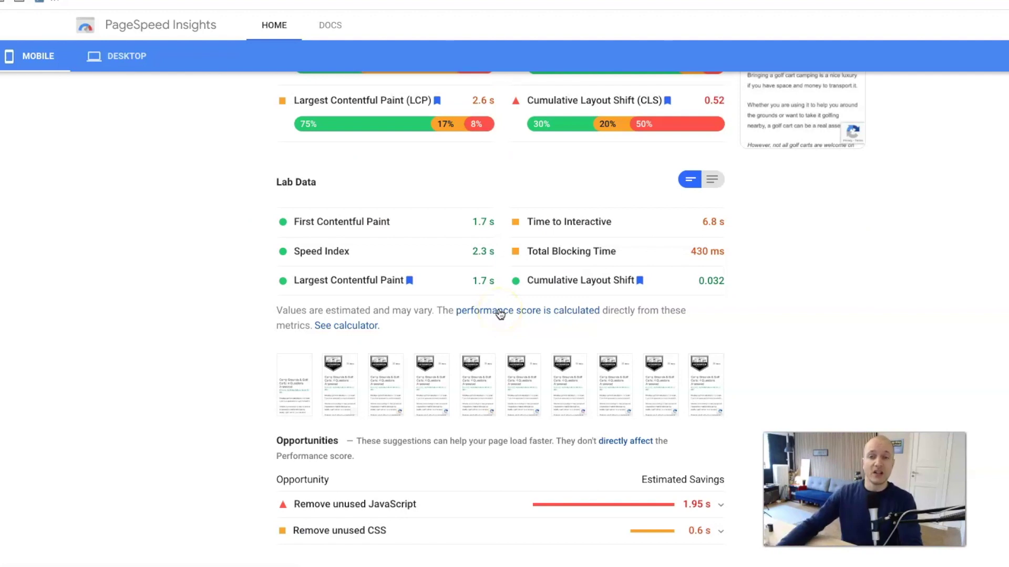
Highlight Time to Interactive (6.8 s) and Total Blocking Time (430 ms) in Lab Data
drag(526, 222, 604, 221)
click(597, 221)
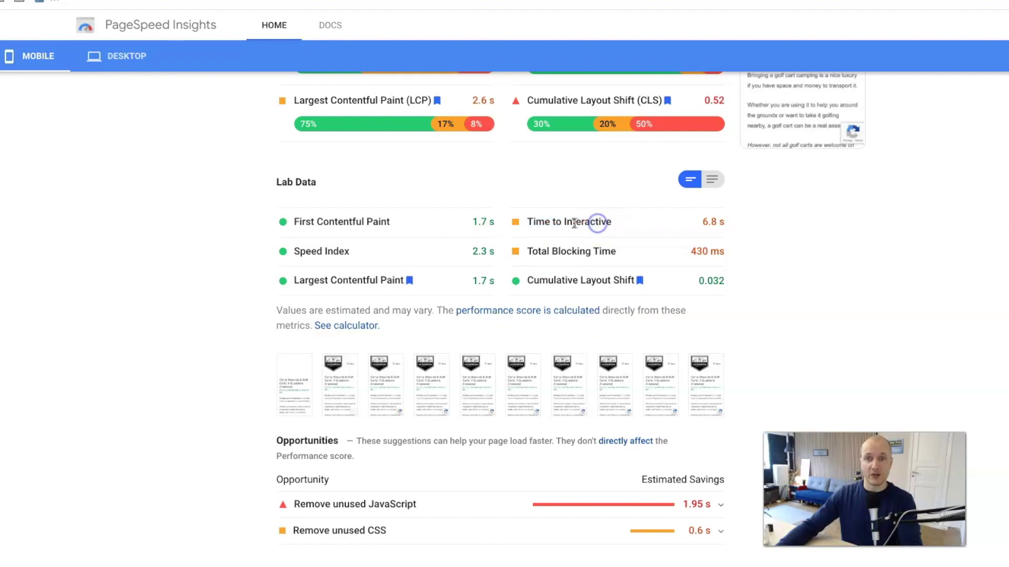
click(541, 222)
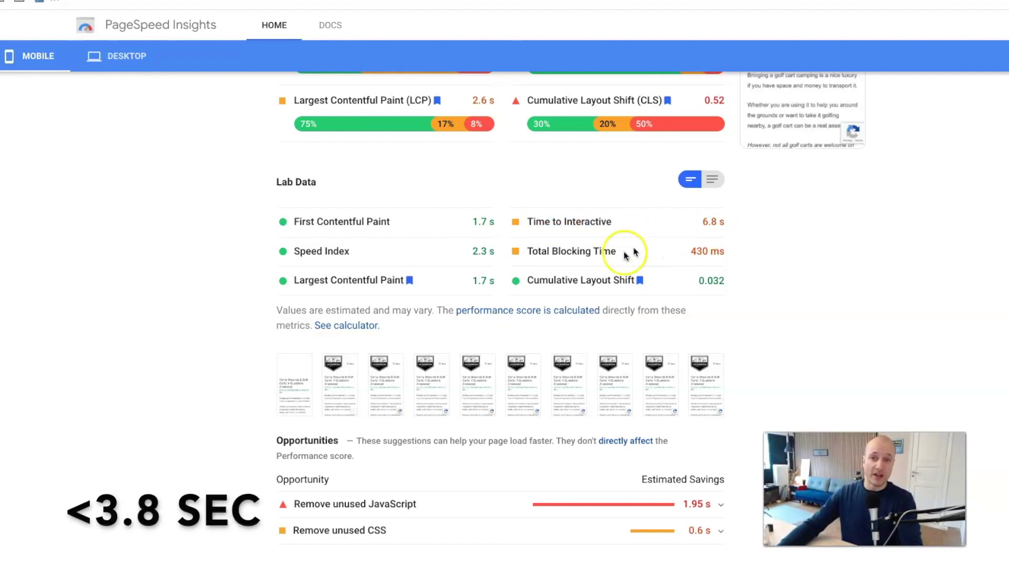
click(581, 250)
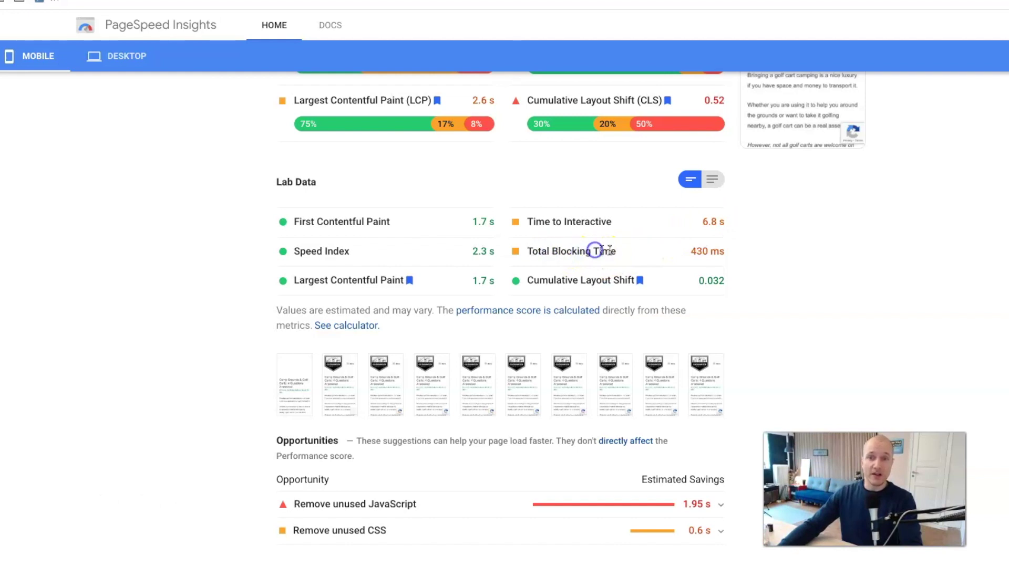
click(728, 248)
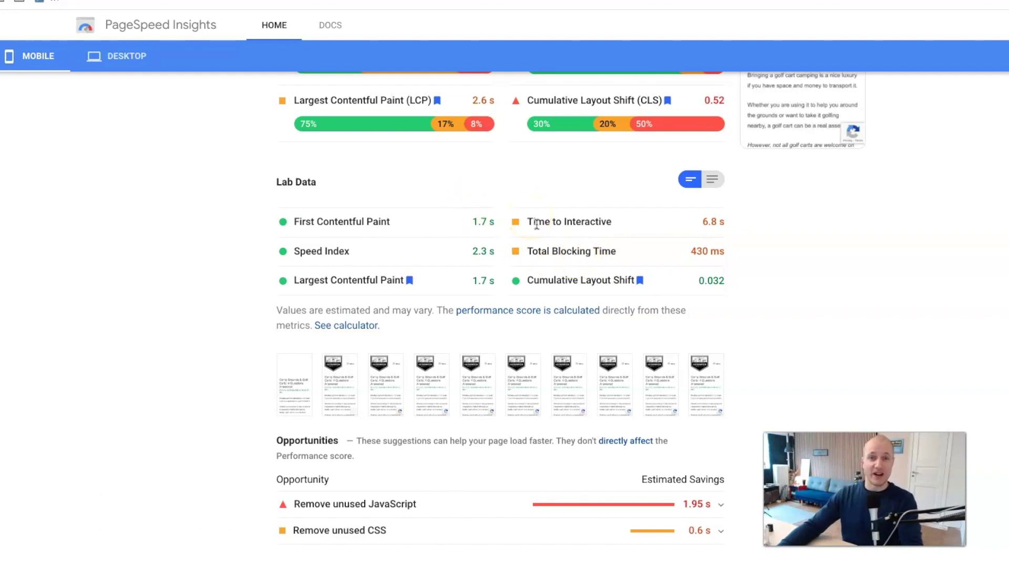
scroll(536, 224, up, 6)
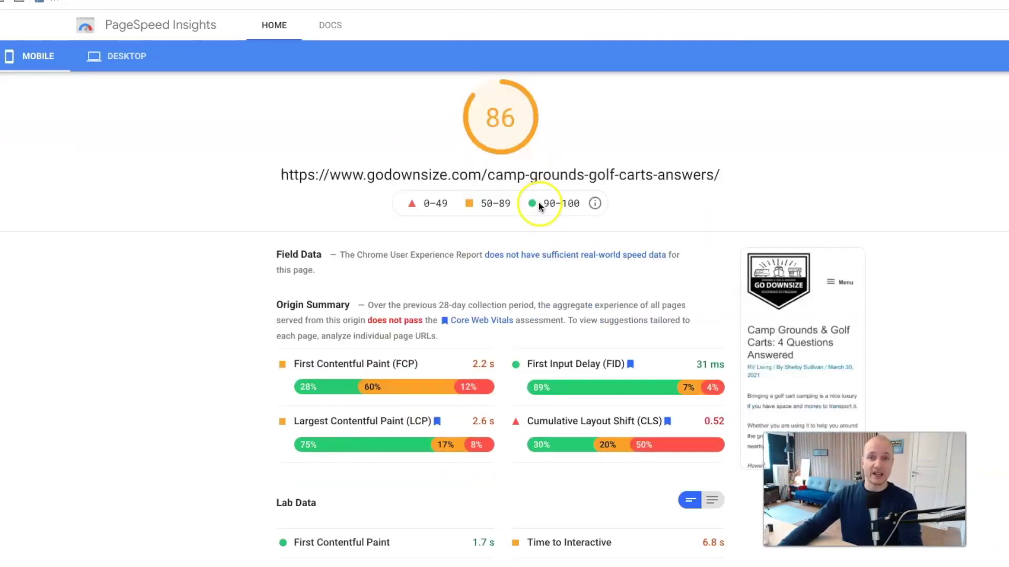
scroll(540, 205, down, 7)
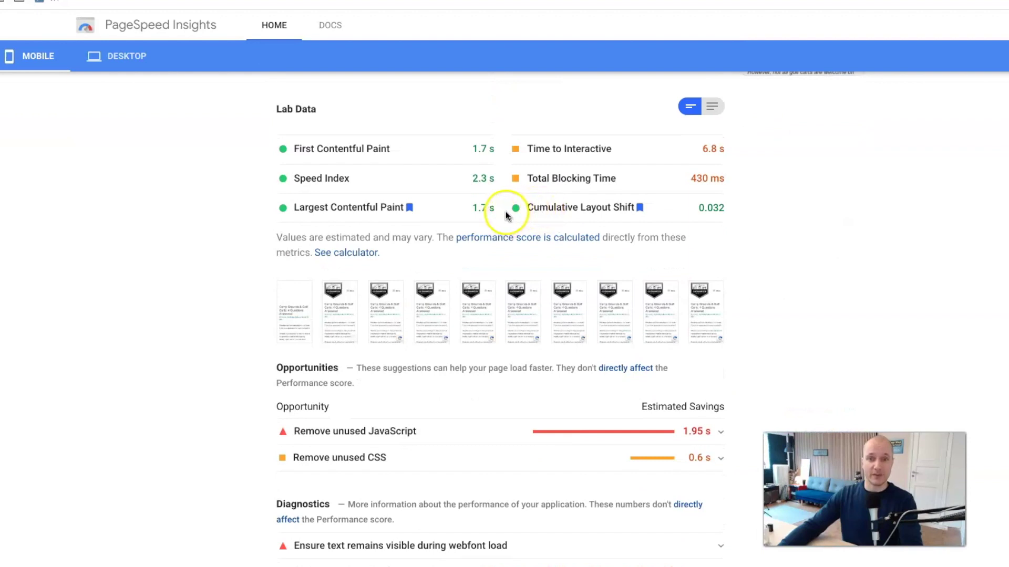
Switch the golf-carts report to Desktop and review its score of 99
scroll(506, 215, up, 8)
click(119, 124)
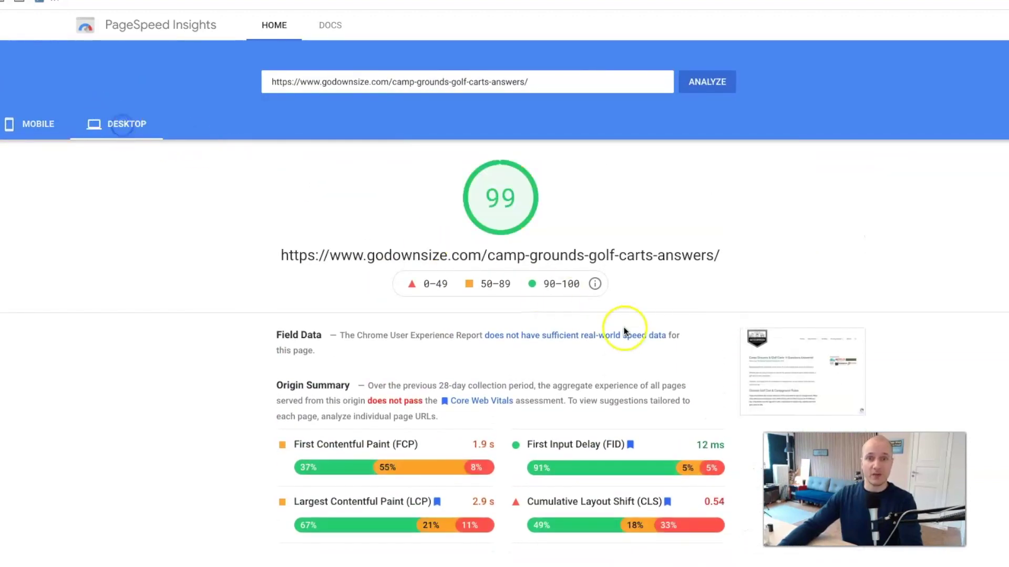
scroll(625, 331, down, 8)
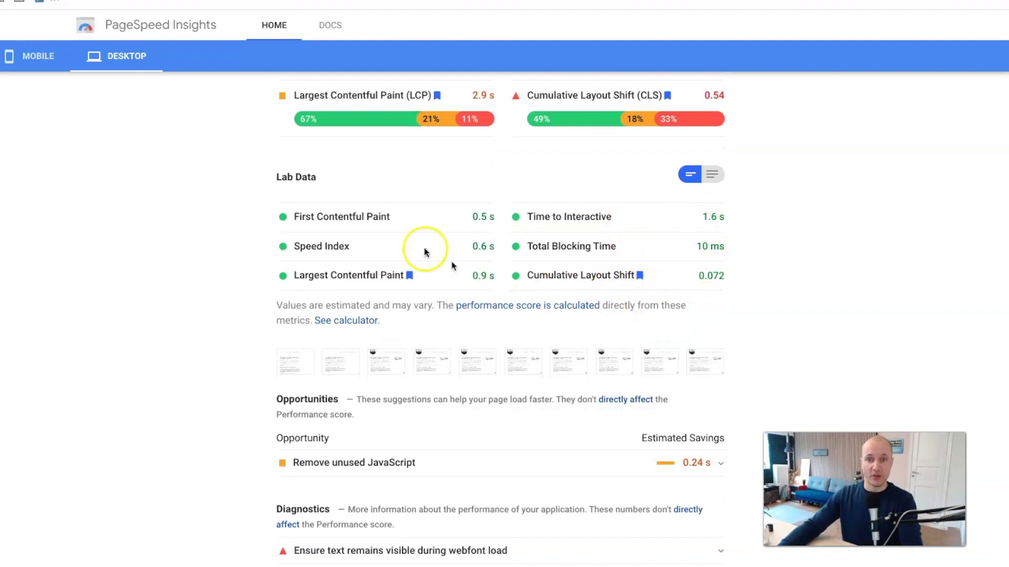
scroll(167, 187, up, 1)
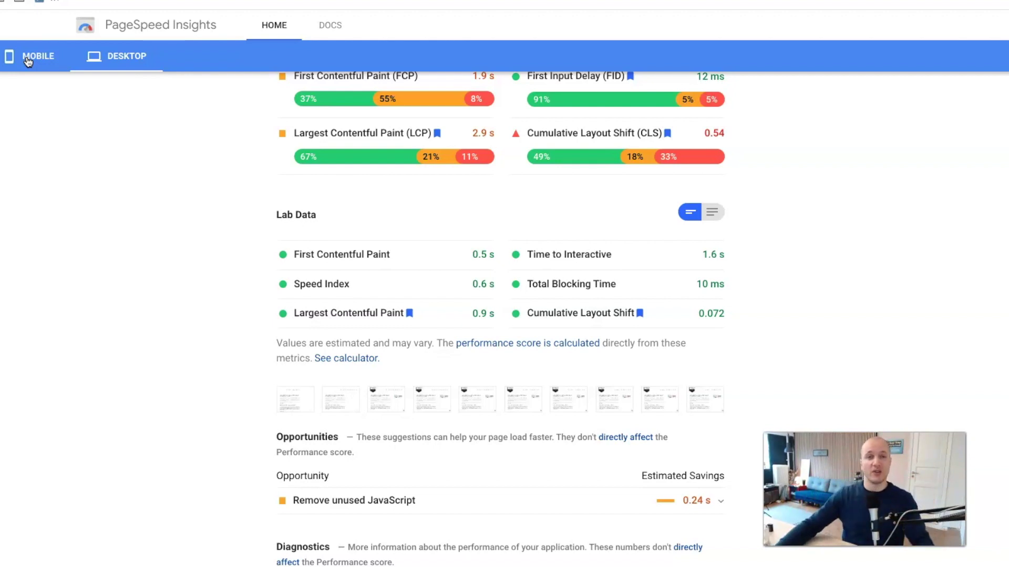
scroll(379, 191, up, 6)
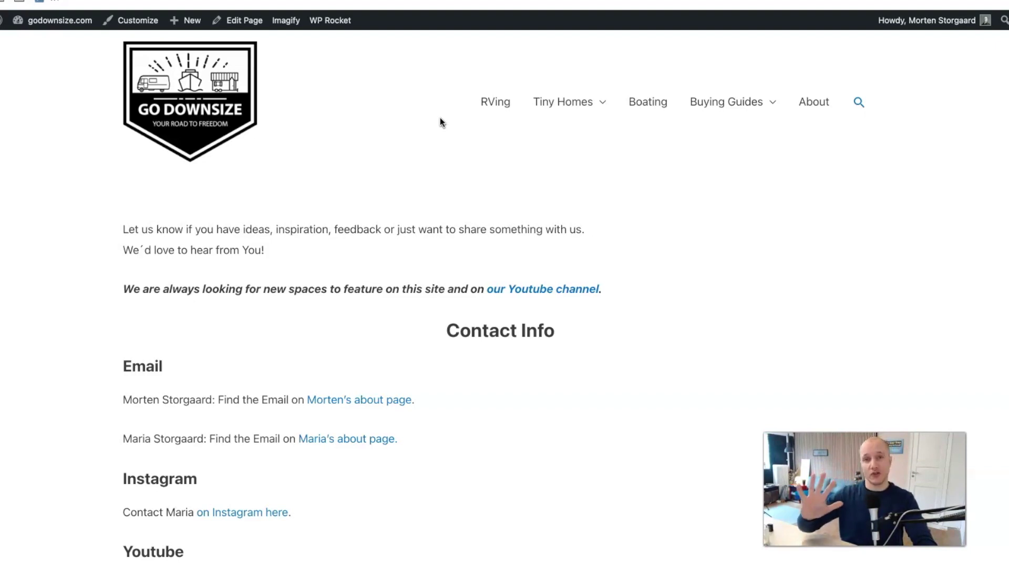
Open the Customizer's Global > Typography > Base Typography settings
click(149, 30)
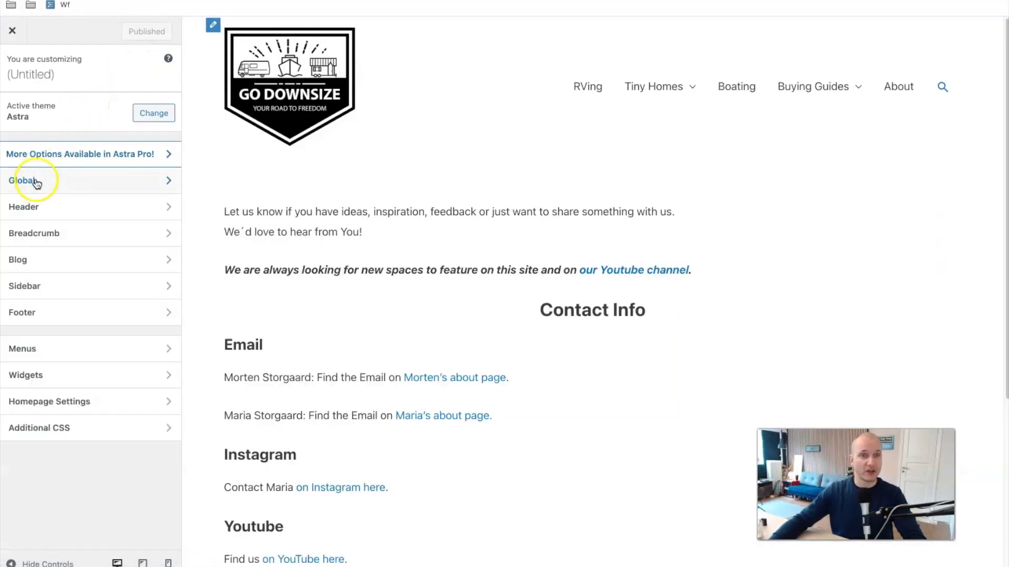
click(34, 181)
click(37, 104)
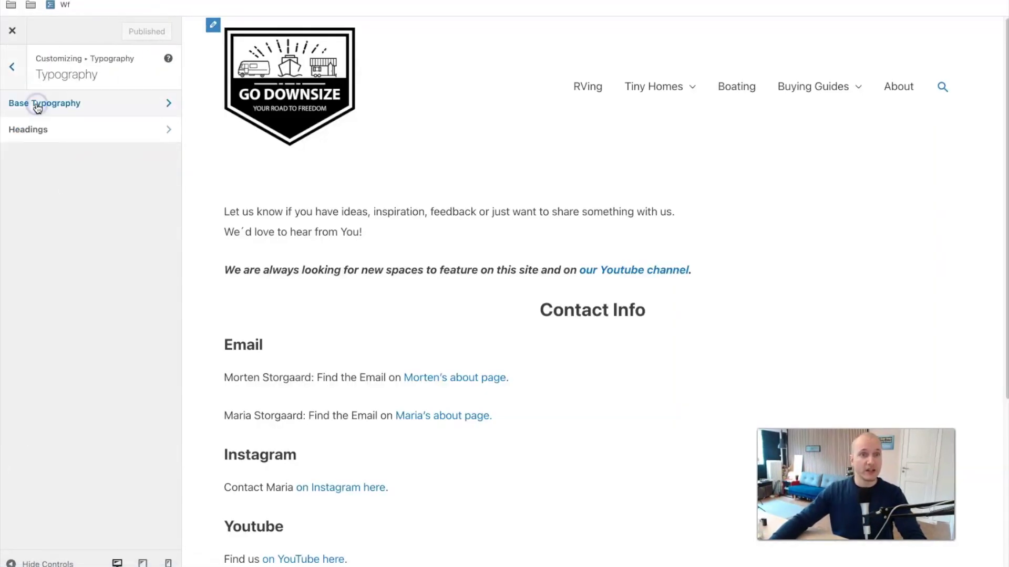
click(63, 103)
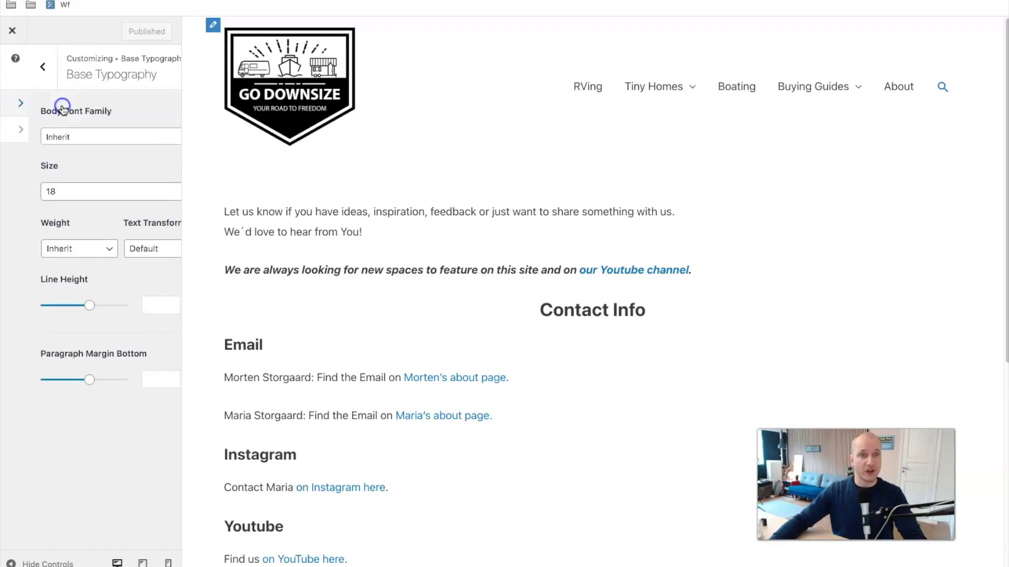
Browse the Body Font Family list, leaving the body font on Inherit
click(88, 135)
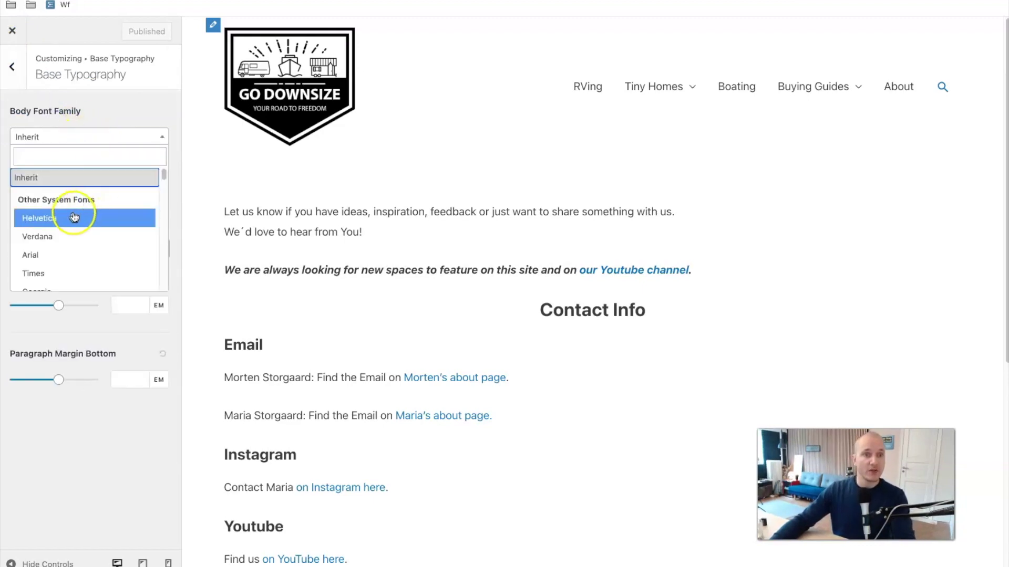
scroll(68, 200, down, 3)
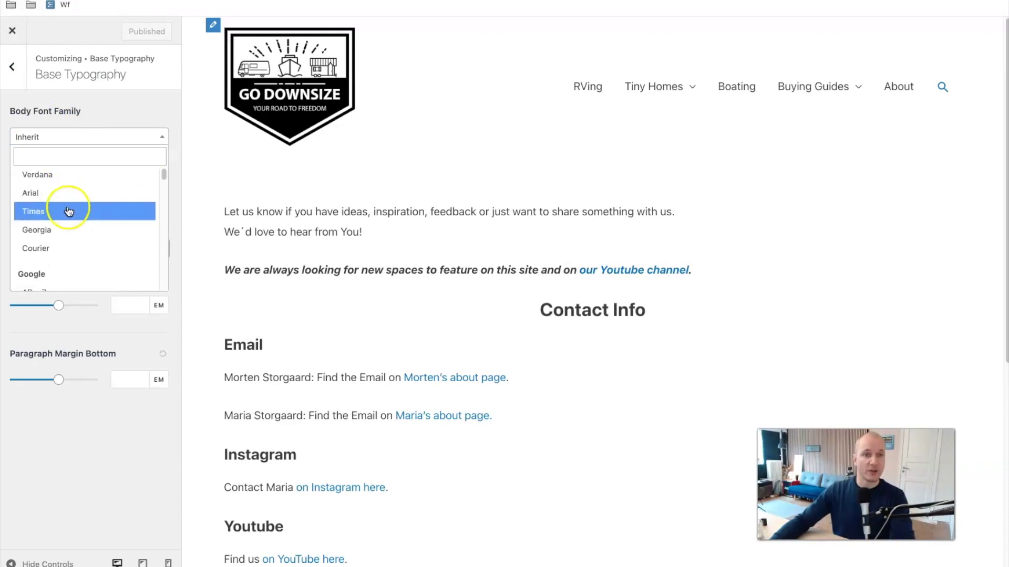
scroll(57, 211, up, 3)
scroll(68, 220, down, 3)
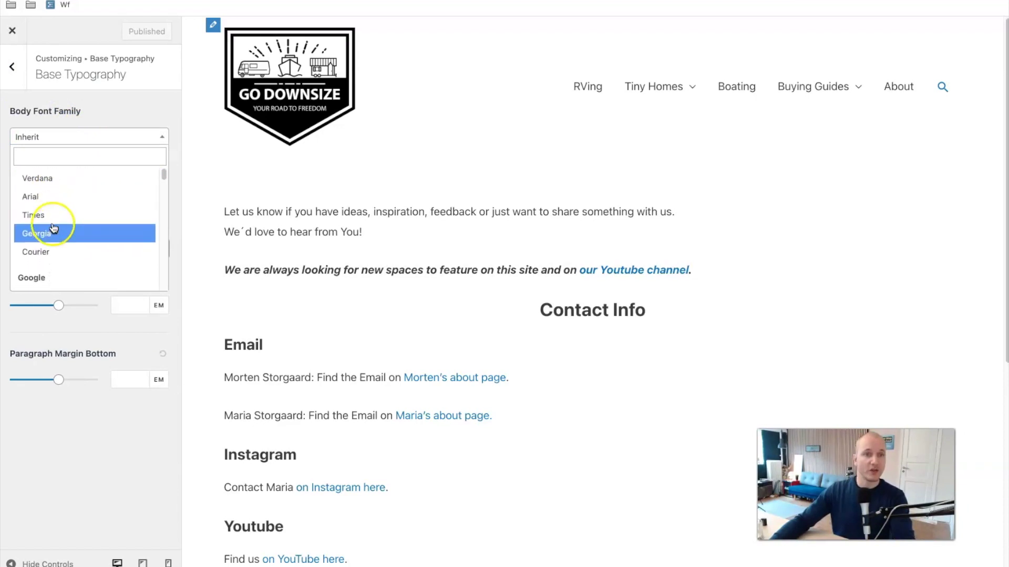
scroll(83, 229, down, 1)
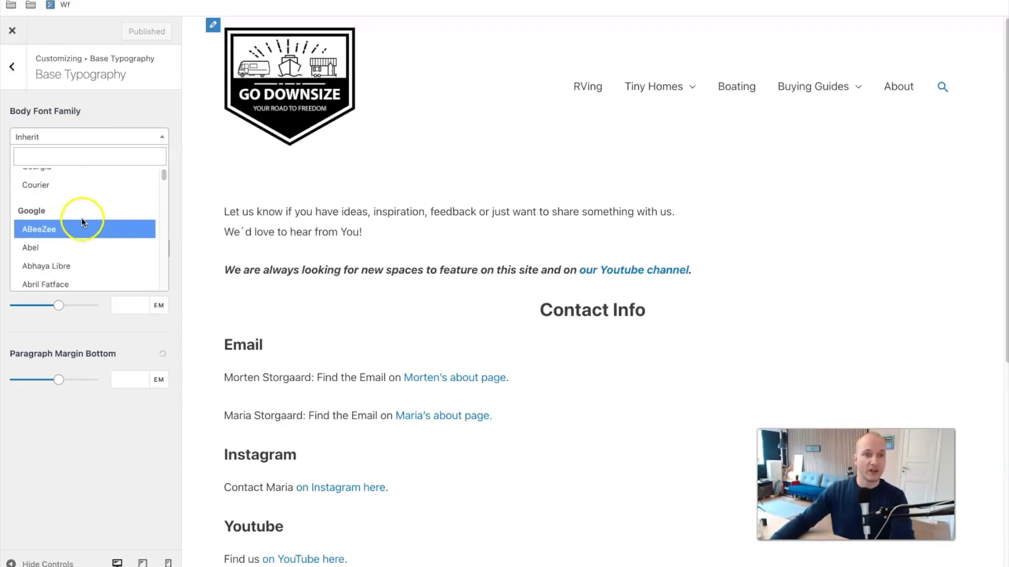
scroll(83, 223, down, 20)
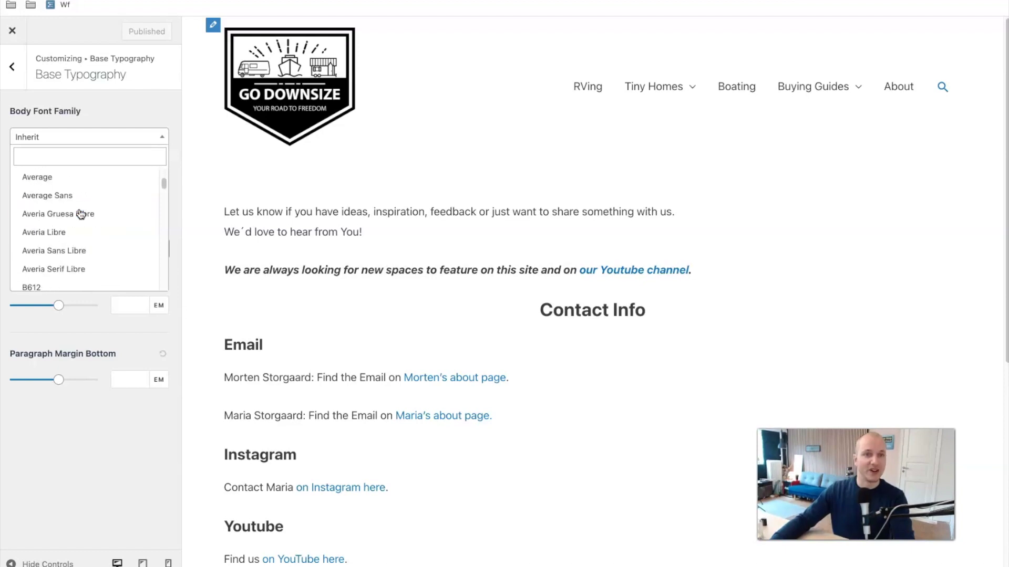
scroll(81, 214, down, 20)
scroll(82, 213, up, 20)
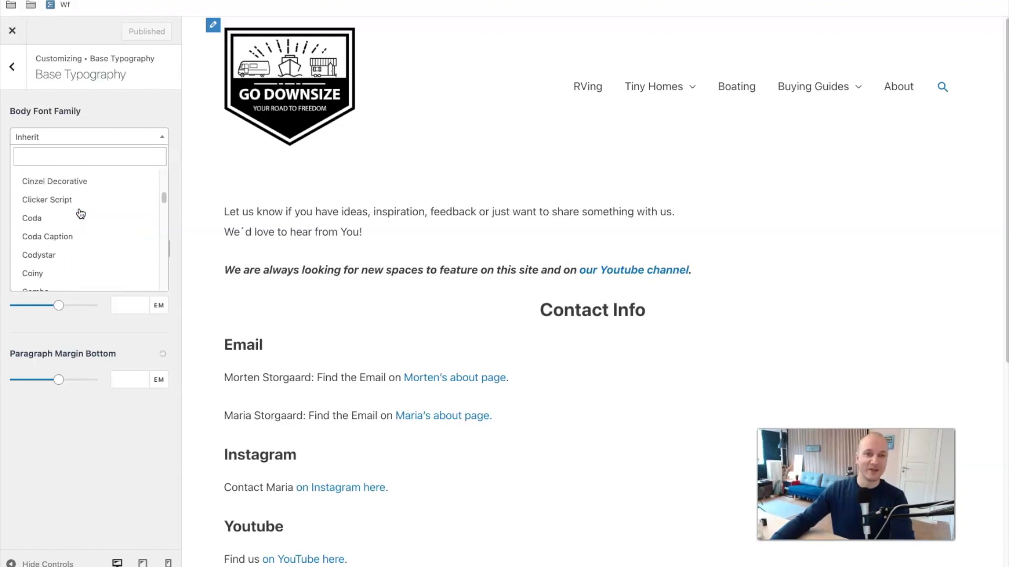
scroll(81, 212, up, 20)
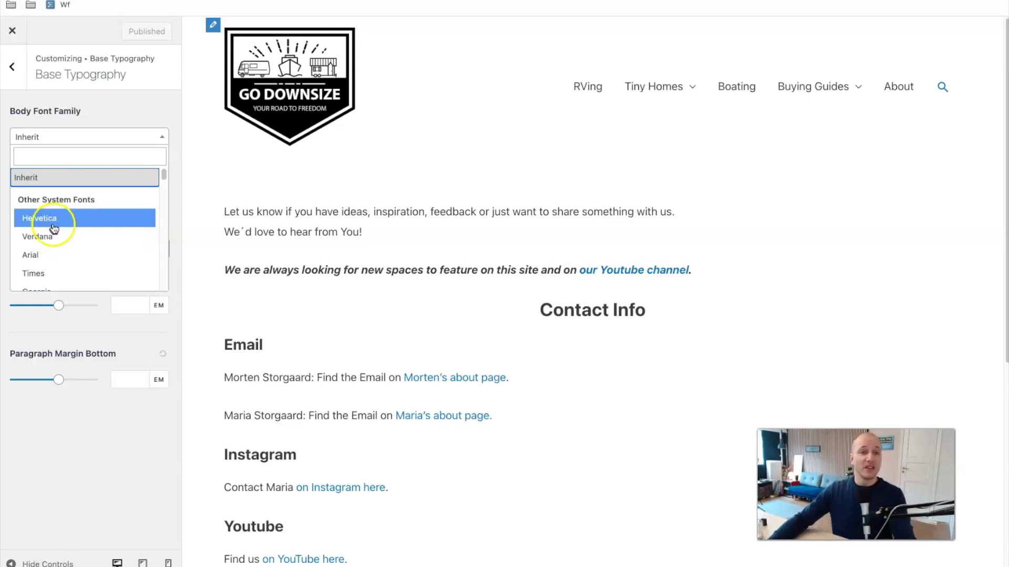
scroll(55, 231, down, 2)
scroll(62, 235, up, 1)
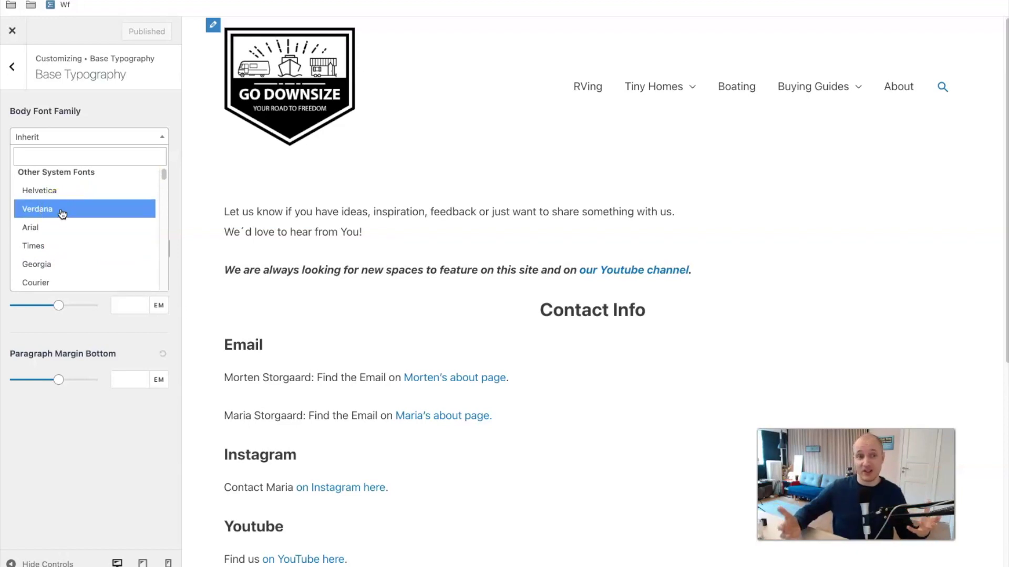
click(174, 84)
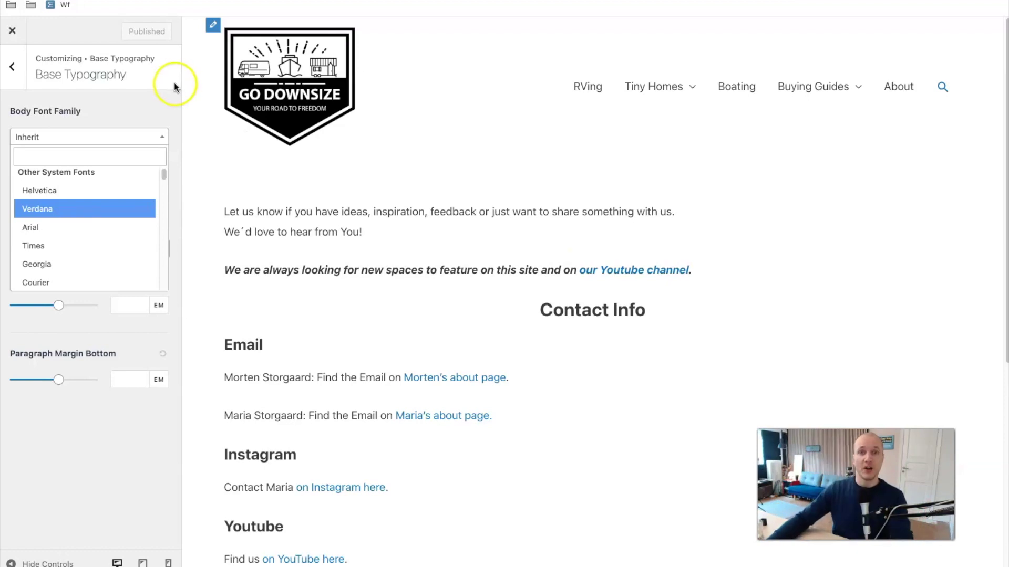
Close the Customizer and load the Go Downsize homepage with its Latest Content grid
click(12, 31)
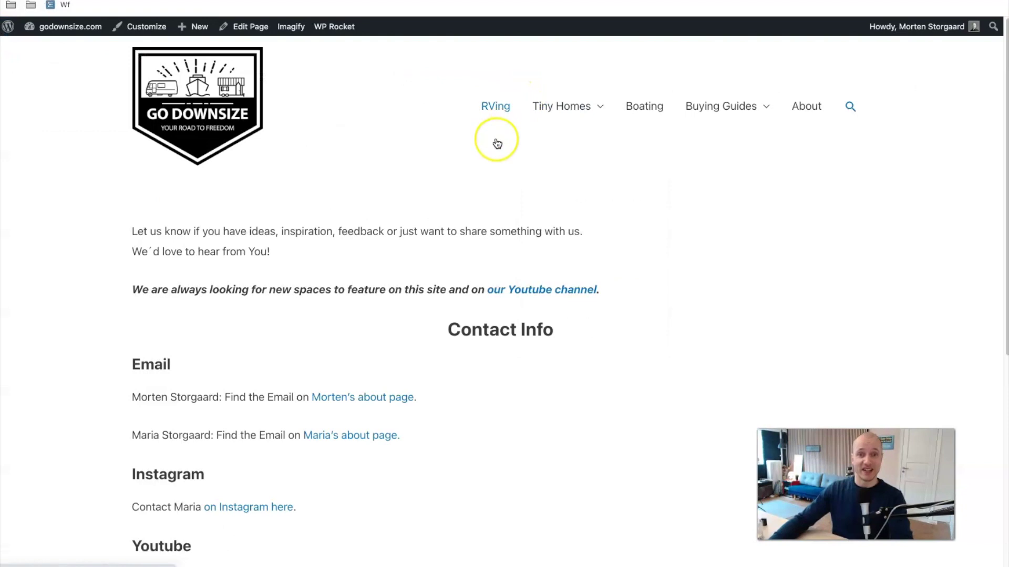
click(226, 105)
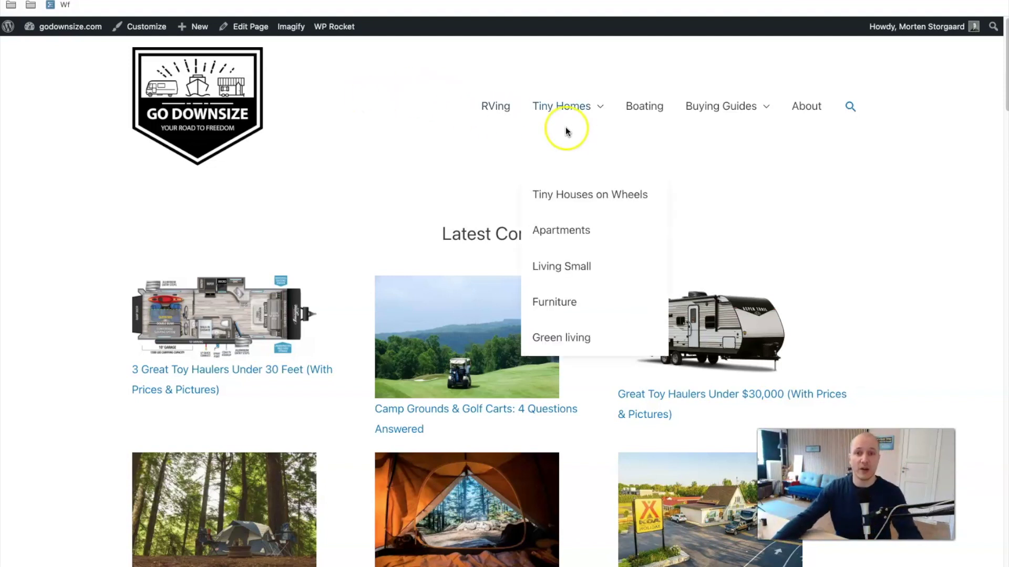
scroll(815, 237, down, 3)
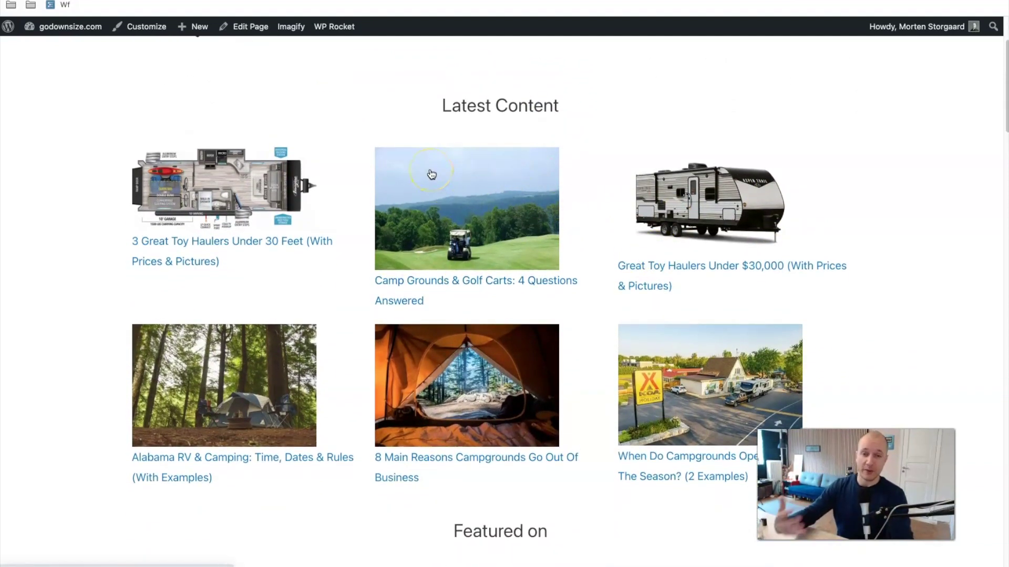
scroll(484, 180, down, 10)
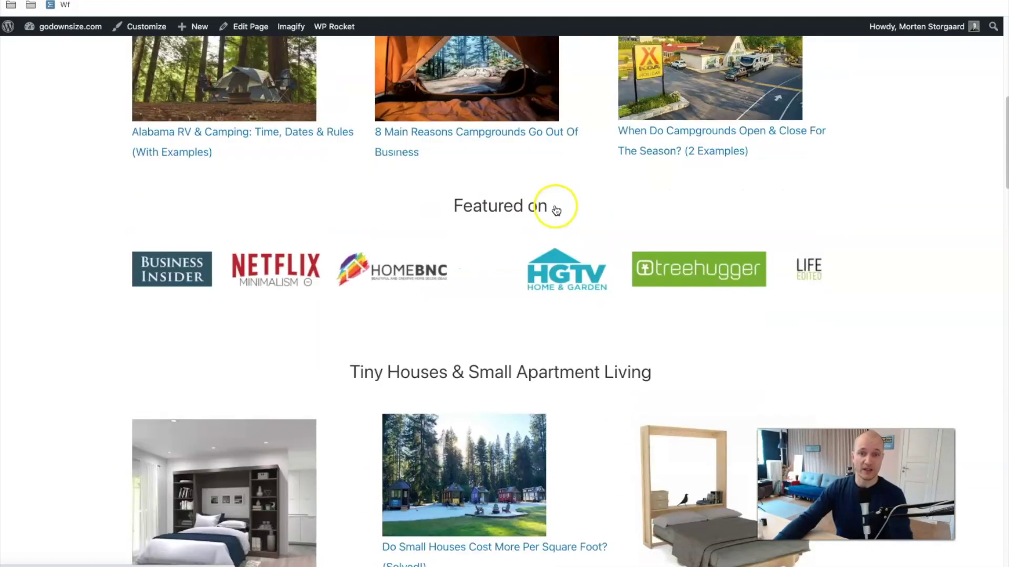
scroll(555, 215, down, 3)
scroll(557, 217, up, 7)
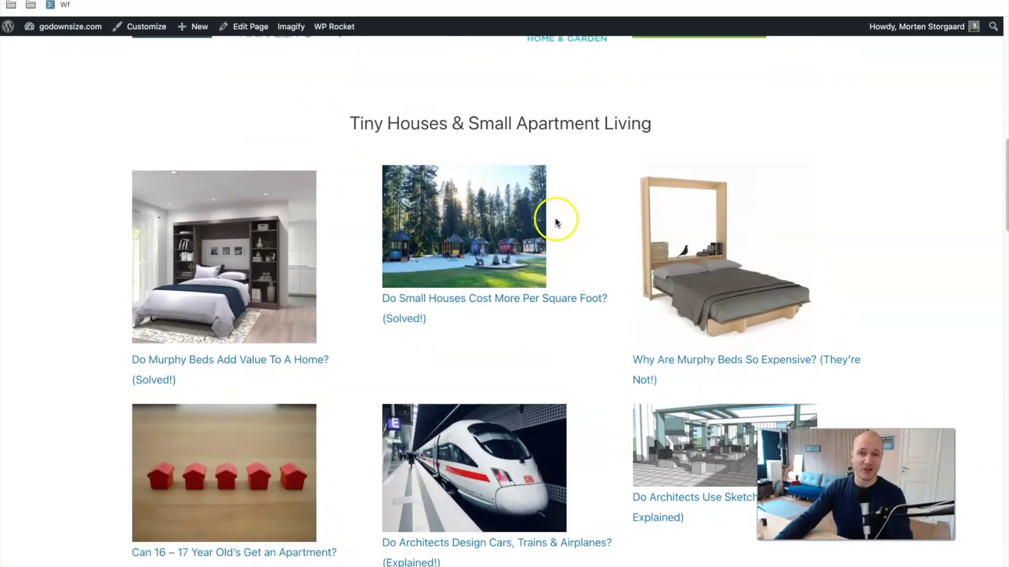
scroll(560, 218, up, 5)
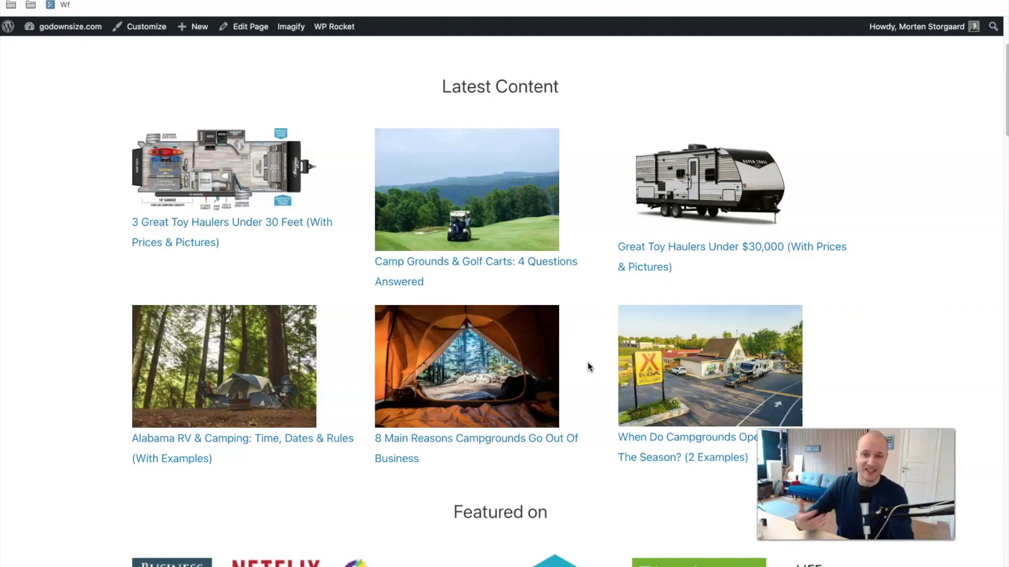
scroll(587, 361, down, 8)
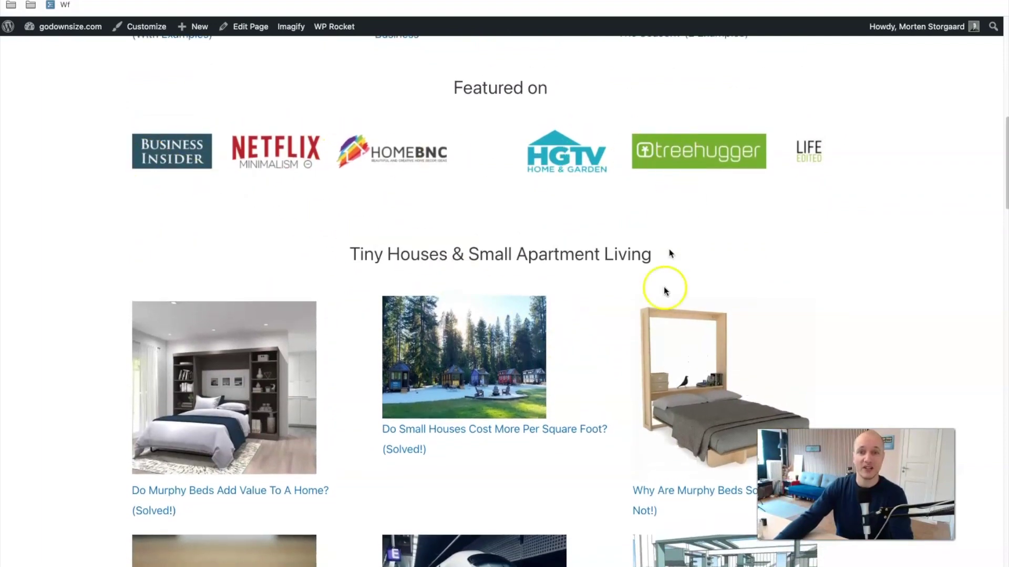
scroll(585, 358, down, 6)
scroll(683, 294, down, 15)
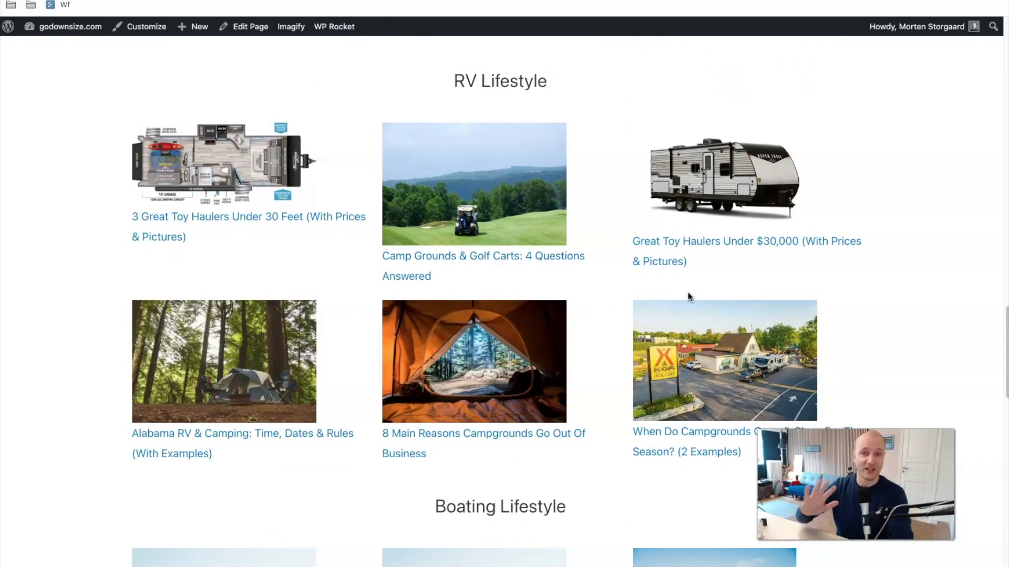
scroll(688, 292, up, 20)
click(803, 108)
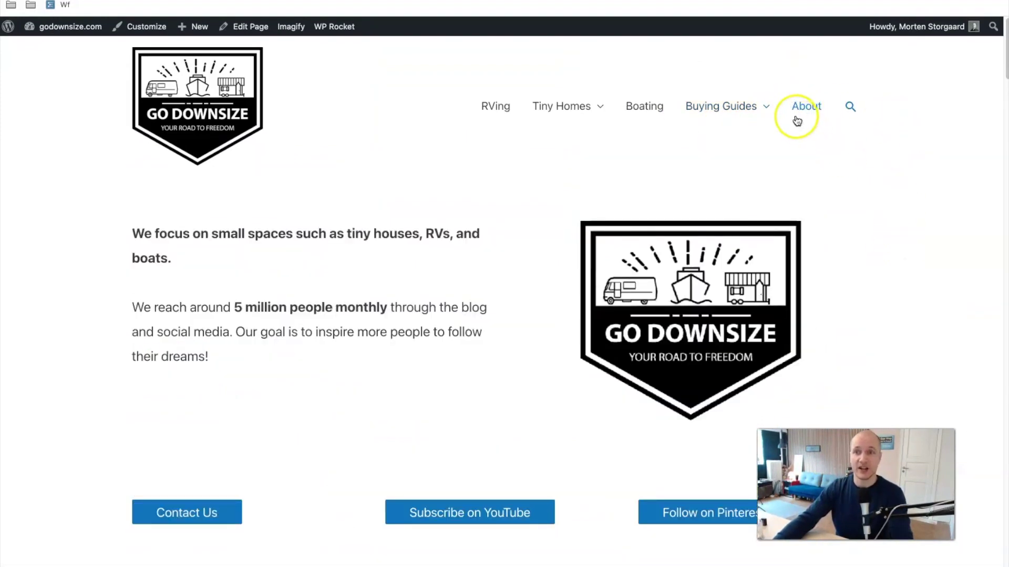
scroll(859, 235, down, 3)
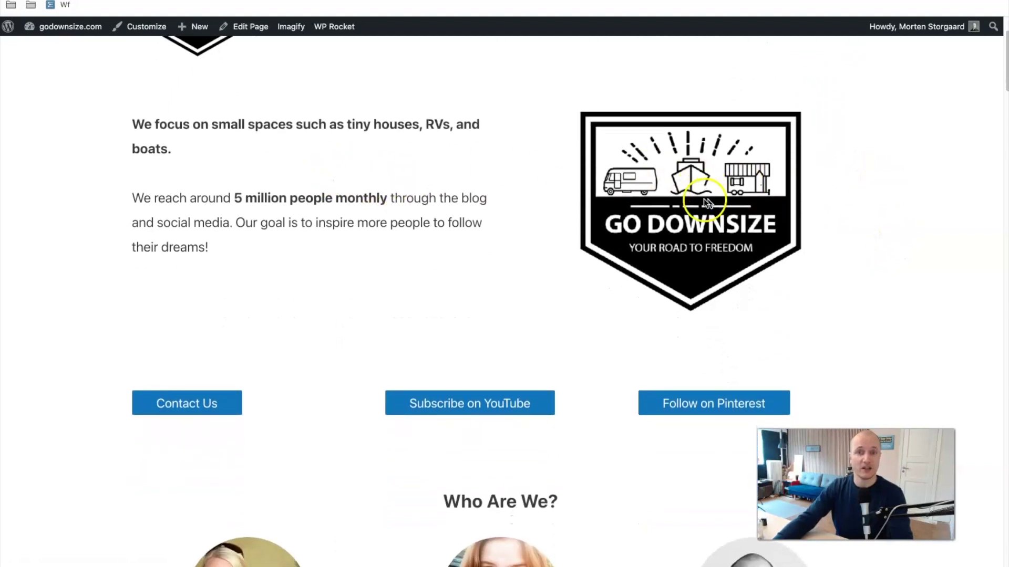
scroll(525, 305, down, 6)
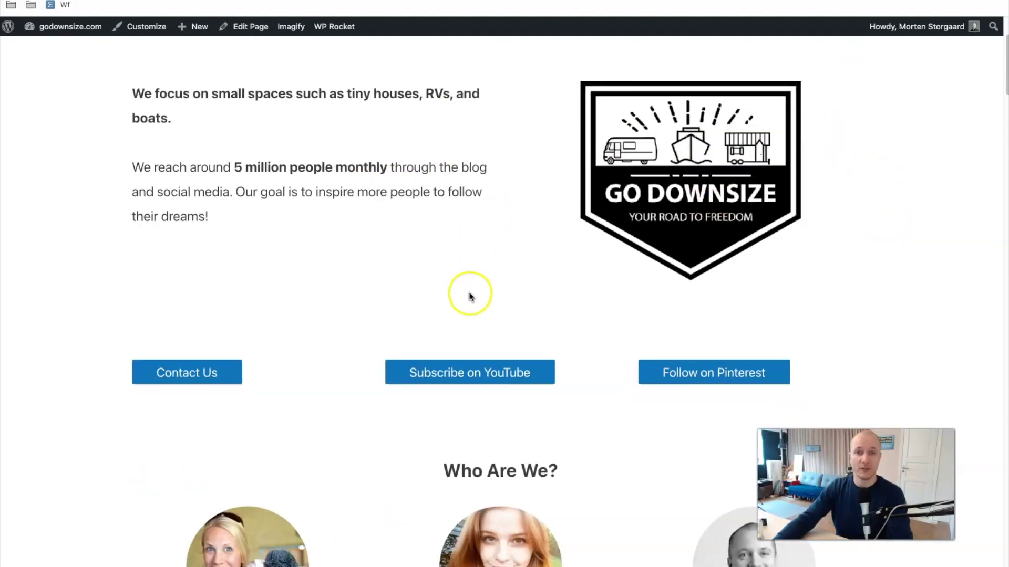
scroll(398, 318, down, 7)
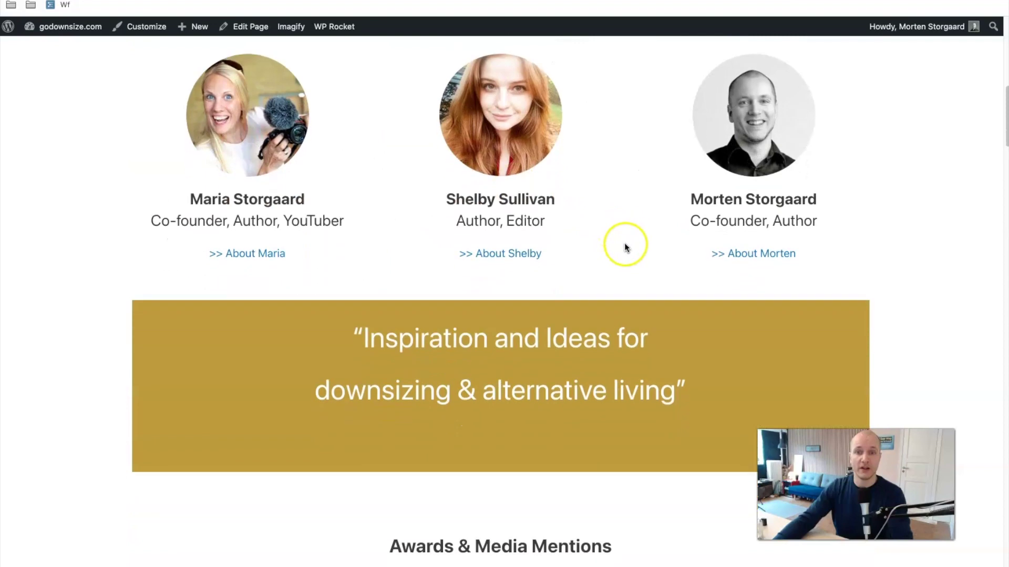
scroll(617, 355, down, 20)
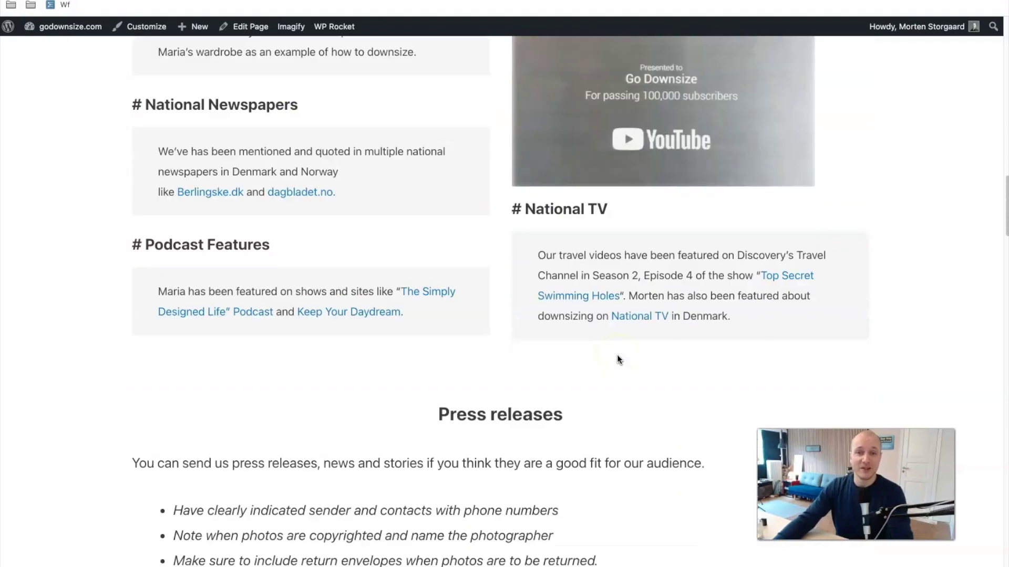
scroll(617, 354, down, 9)
scroll(637, 322, up, 16)
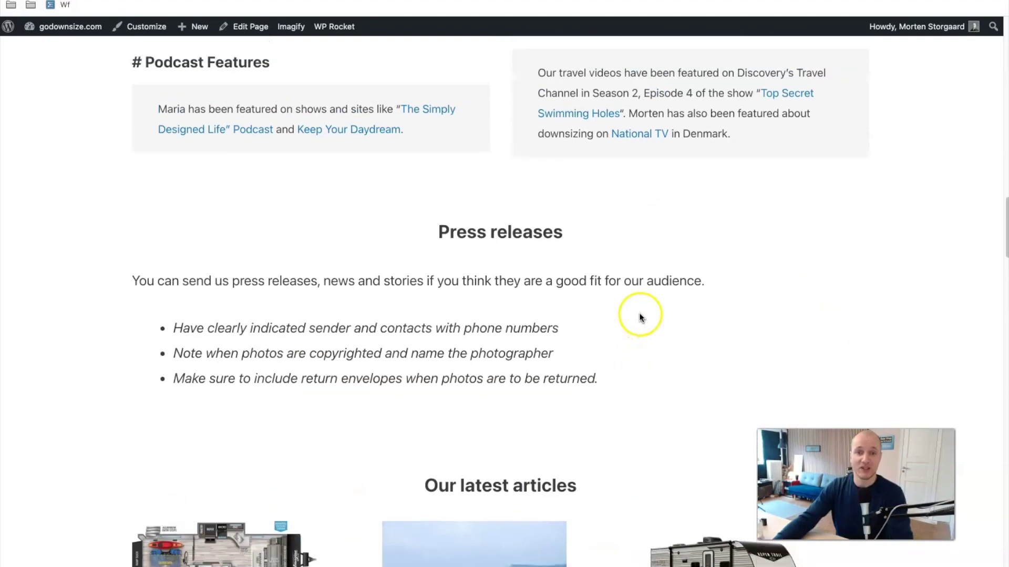
scroll(639, 312, up, 16)
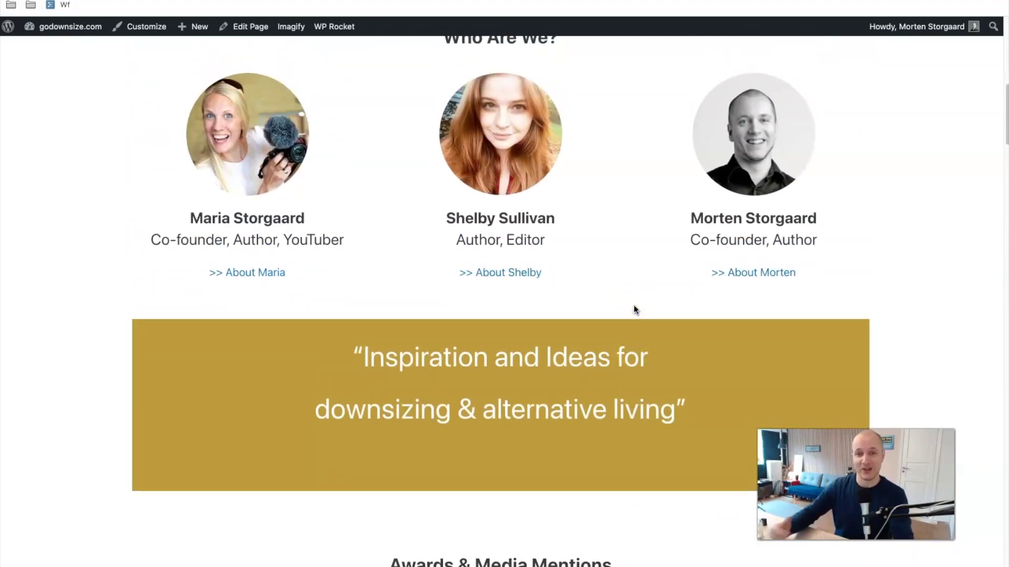
scroll(634, 307, down, 9)
scroll(635, 309, down, 16)
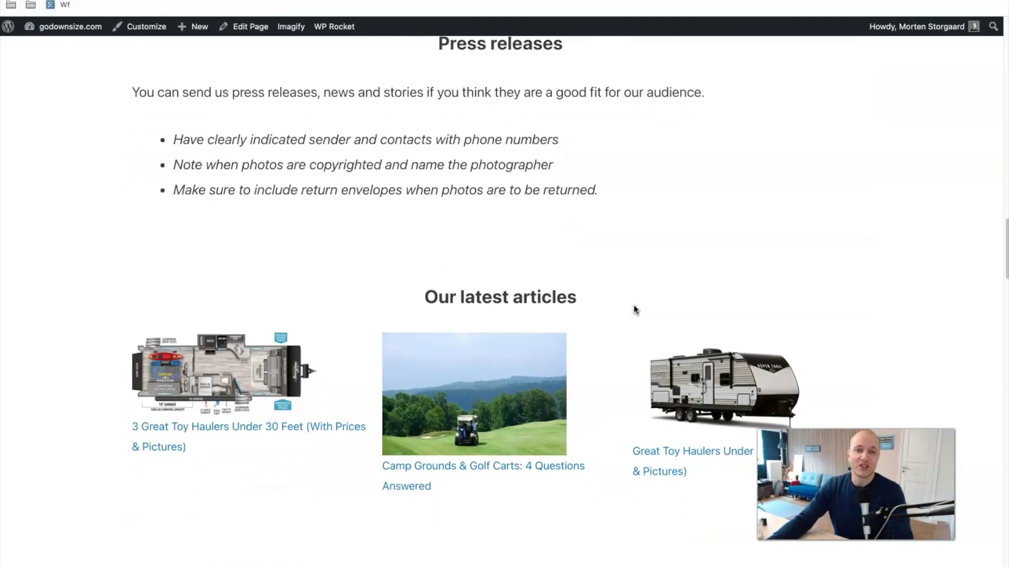
scroll(634, 305, down, 14)
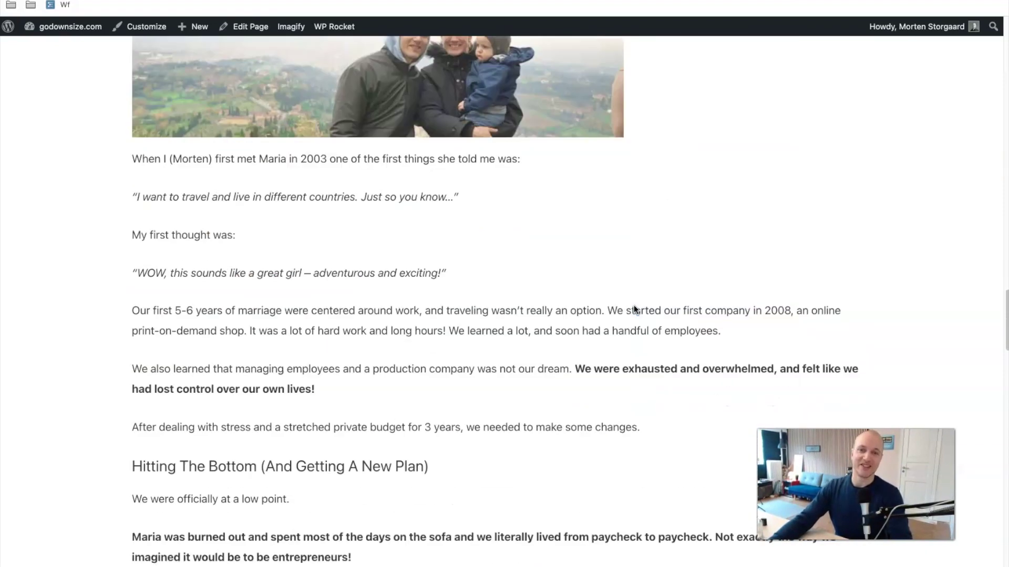
Return to the top of the About page
key(Home)
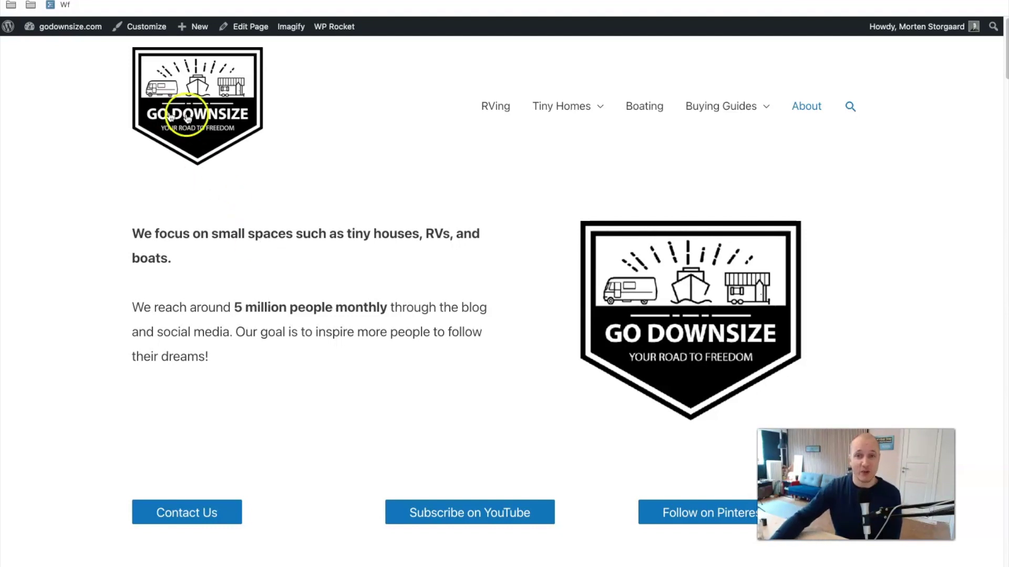
Scroll the toy-hauler article and open the founder's About page with My Work Story
click(496, 107)
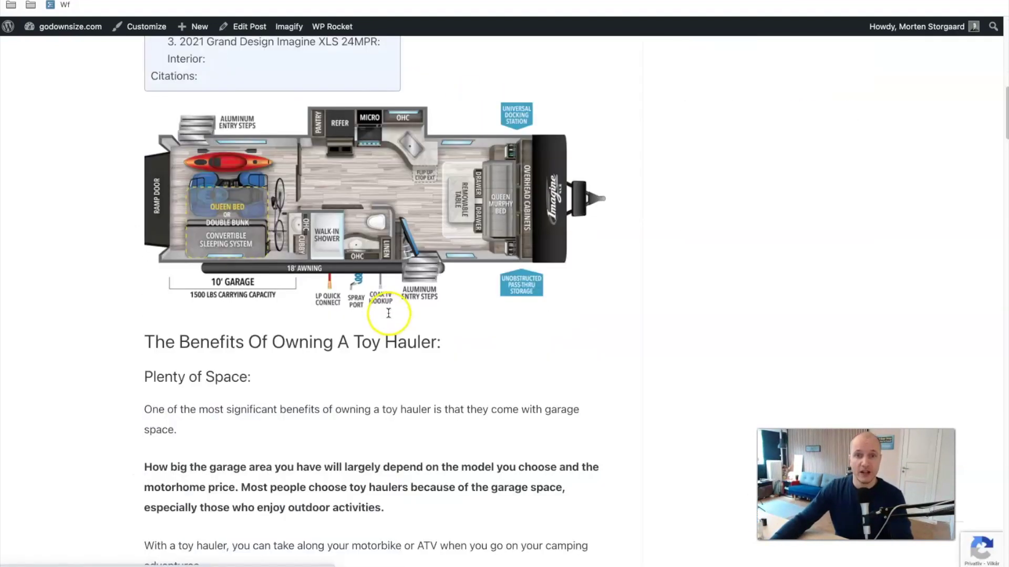
scroll(388, 311, down, 15)
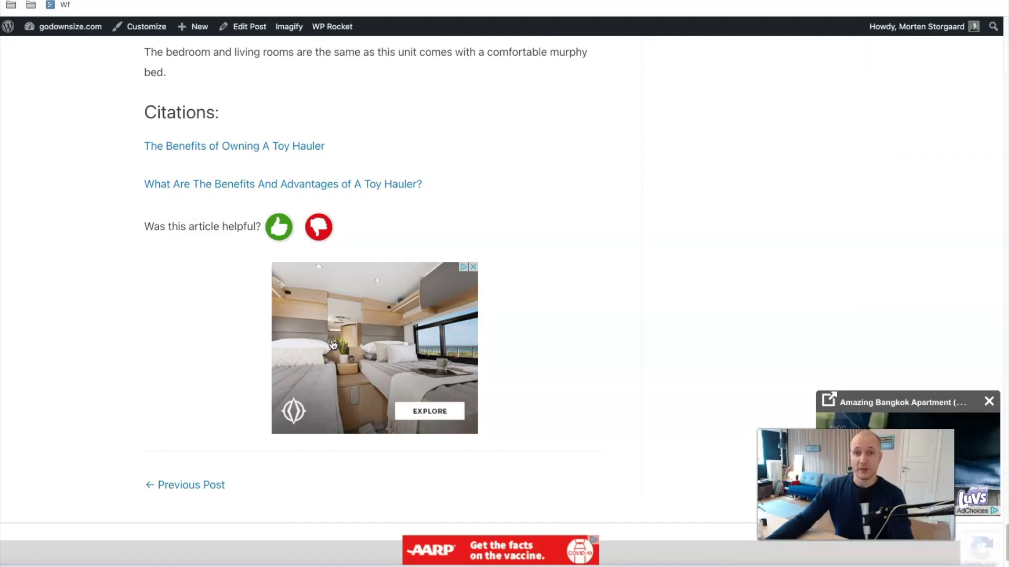
scroll(332, 344, up, 15)
scroll(332, 344, up, 10)
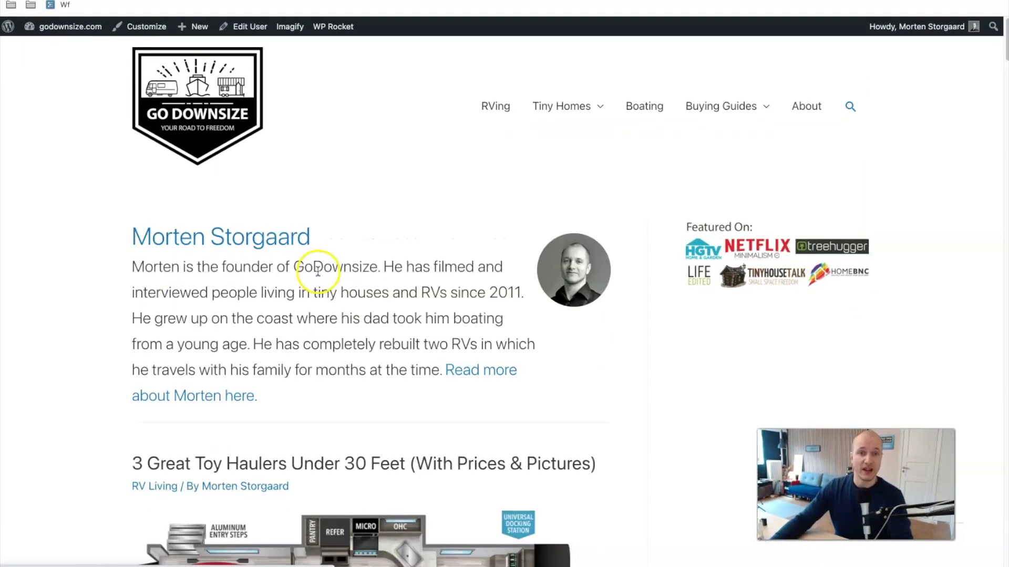
click(471, 368)
scroll(462, 277, down, 4)
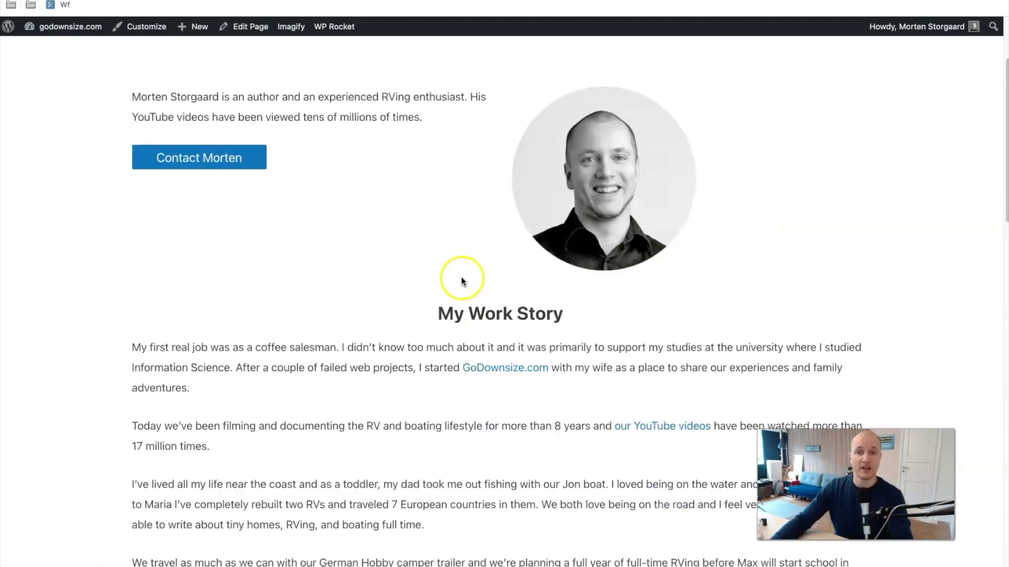
scroll(460, 275, up, 2)
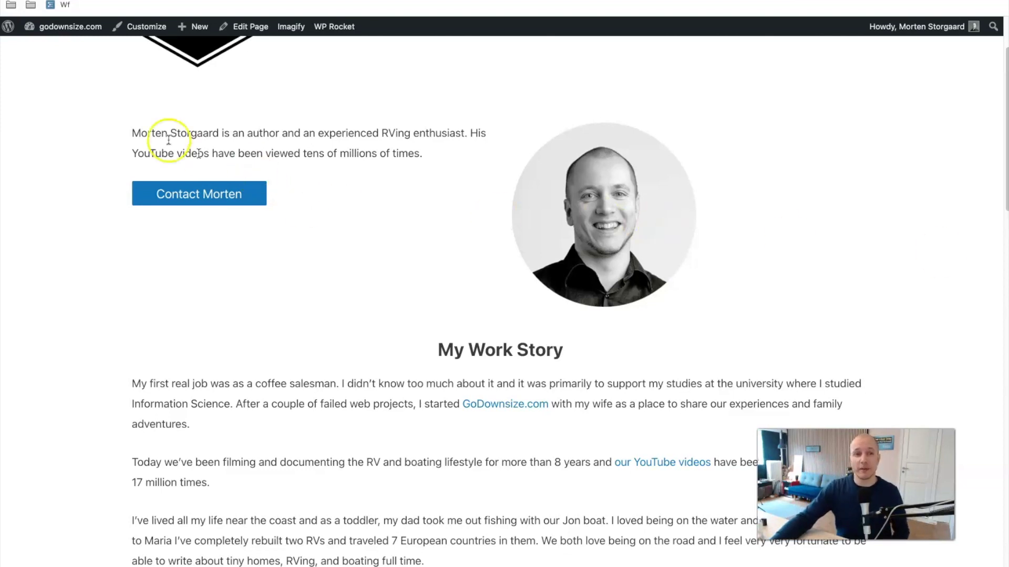
From the admin Dashboard, open WP Rocket's Add-ons page, where Google Tracking and Facebook Pixel are off
mouse_move(70, 28)
click(53, 50)
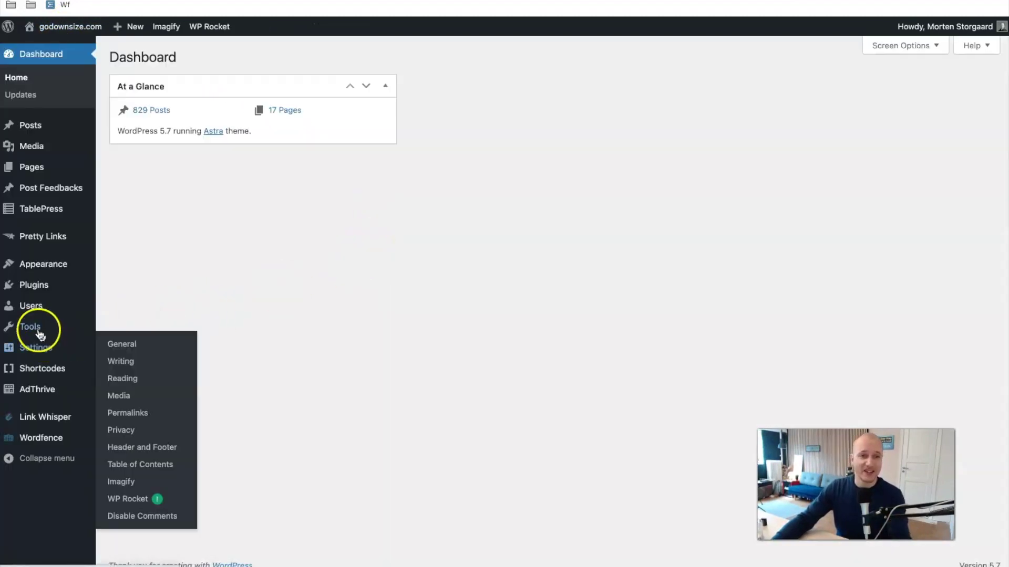
mouse_move(74, 353)
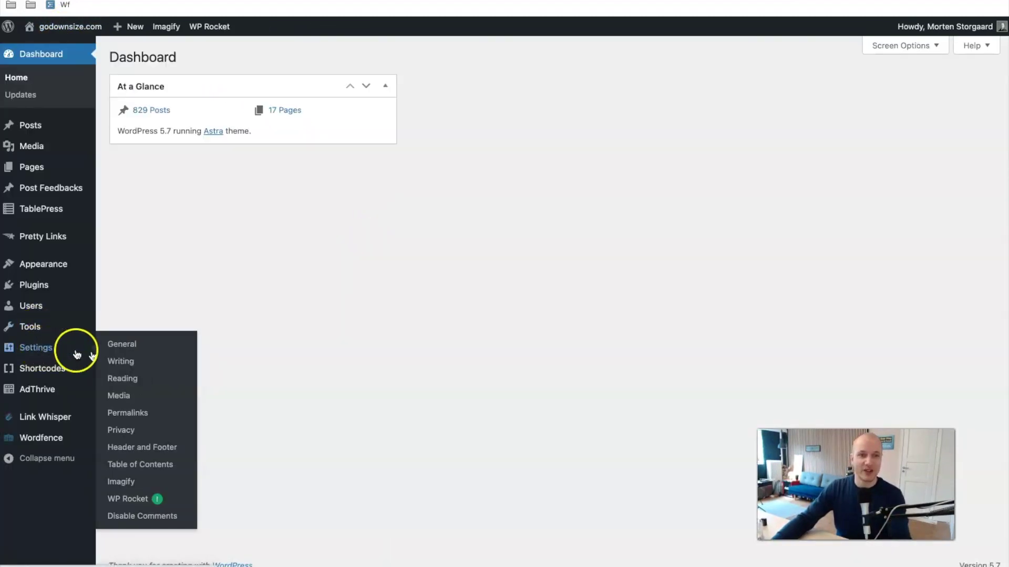
click(128, 499)
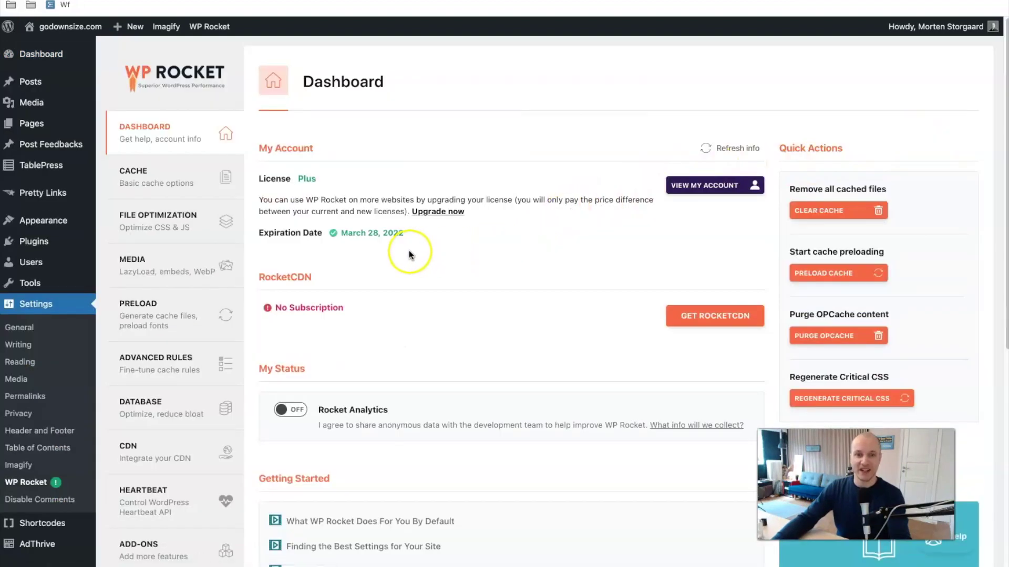
scroll(152, 460, down, 2)
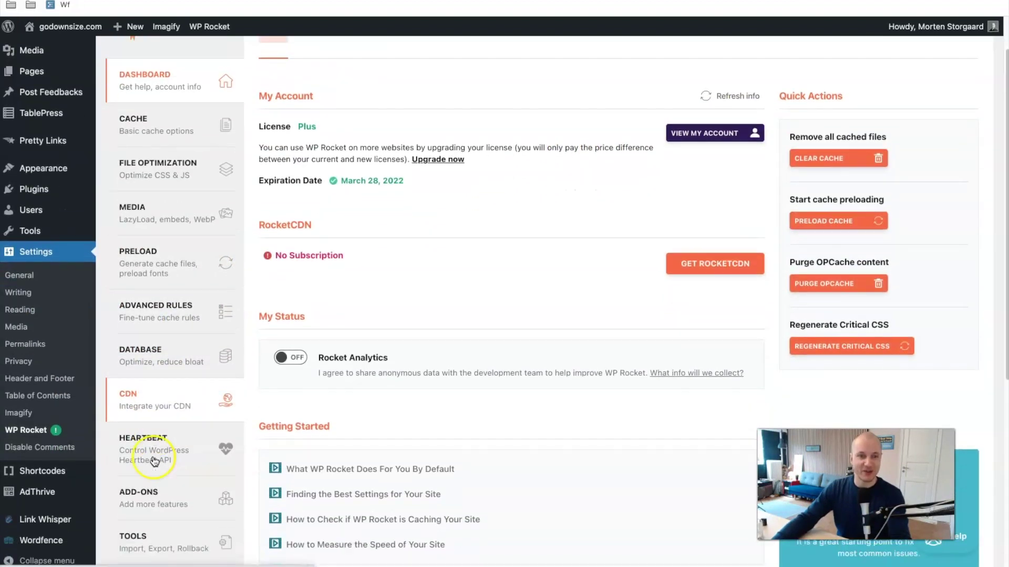
click(146, 456)
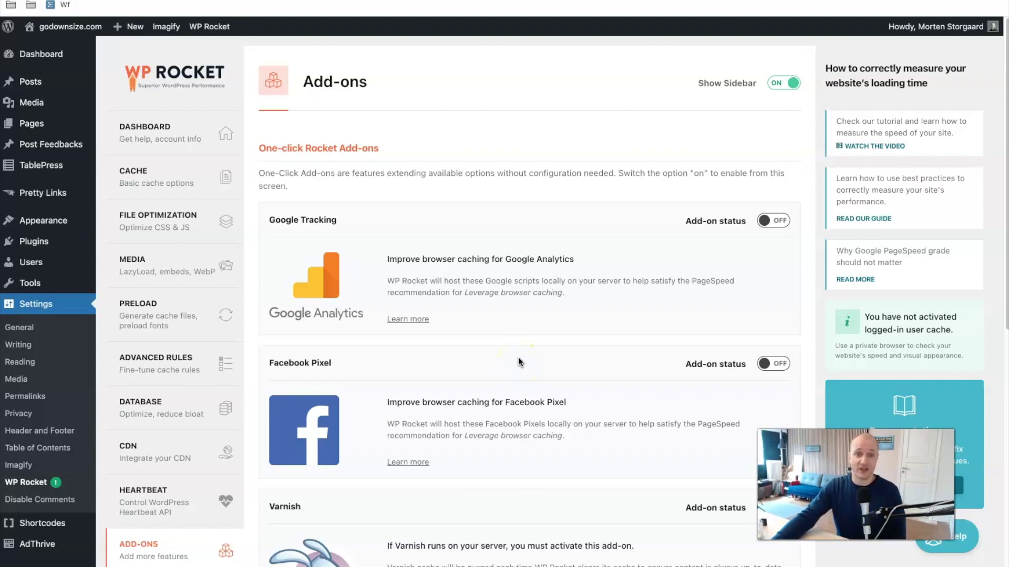
Check WP Rocket's Cache page, then scroll File Optimization to the enabled Optimize CSS delivery option
click(159, 167)
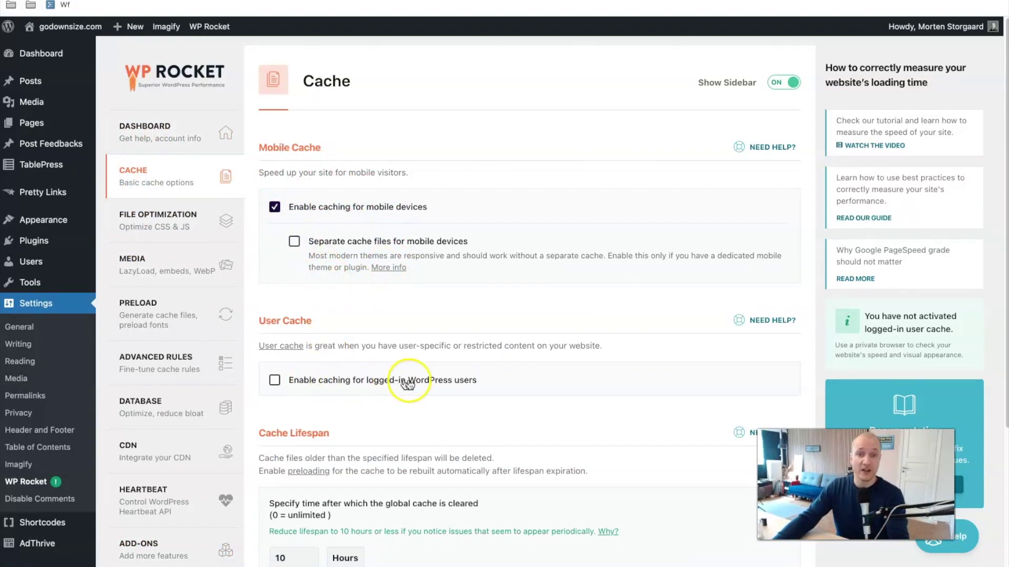
click(151, 211)
scroll(279, 197, down, 5)
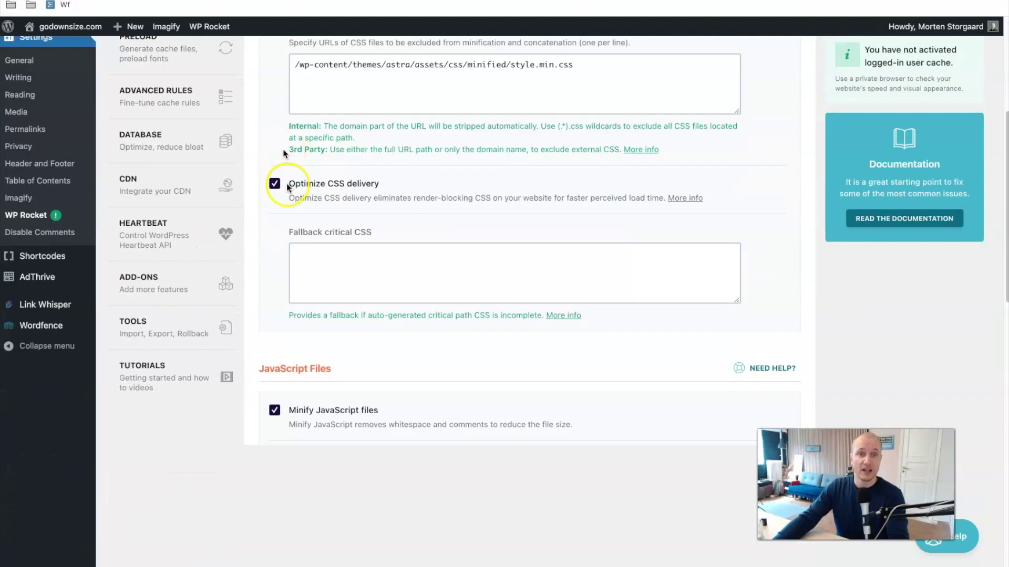
scroll(281, 333, down, 5)
scroll(354, 255, up, 10)
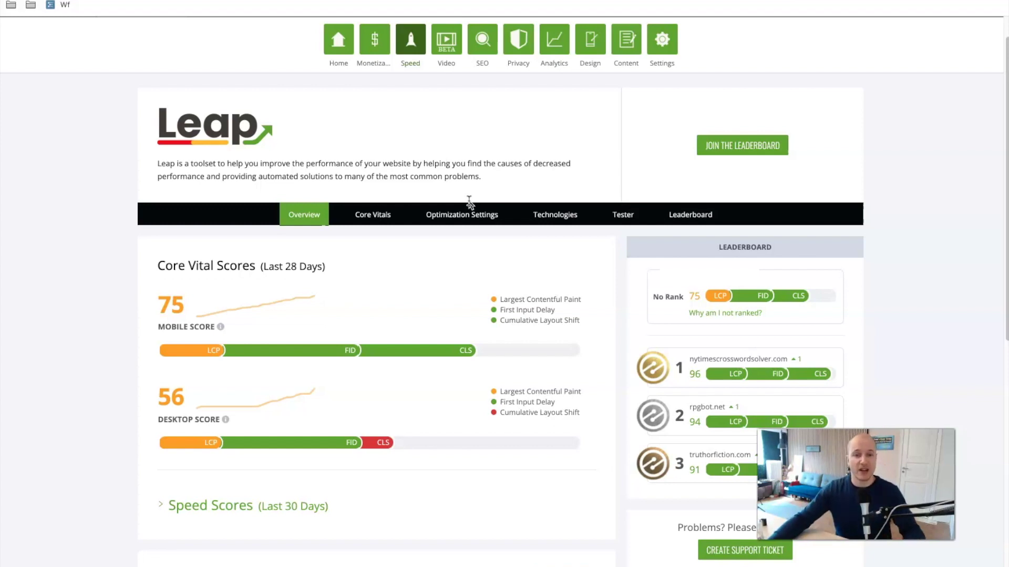
scroll(235, 362, down, 5)
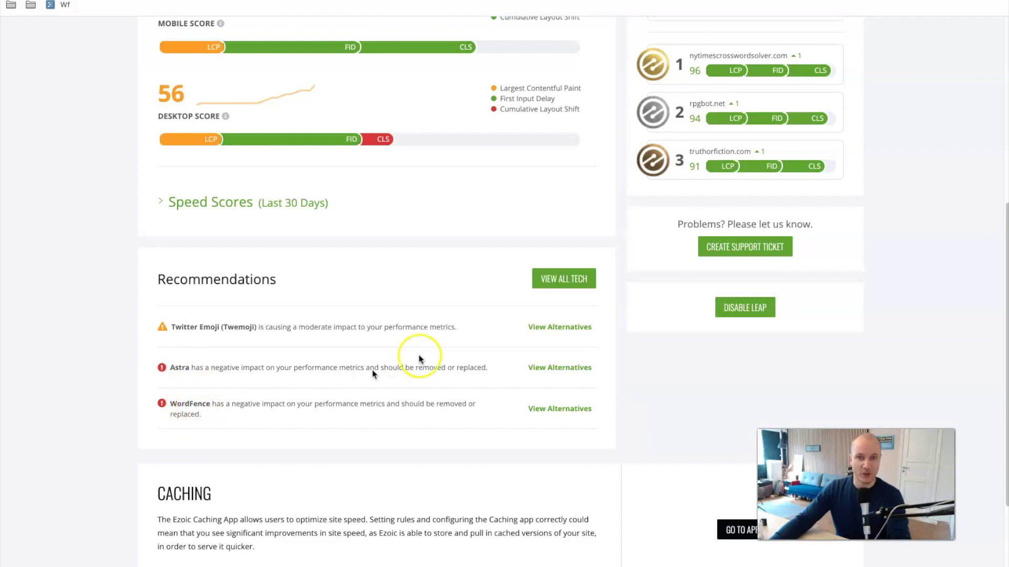
click(564, 278)
scroll(566, 278, down, 1)
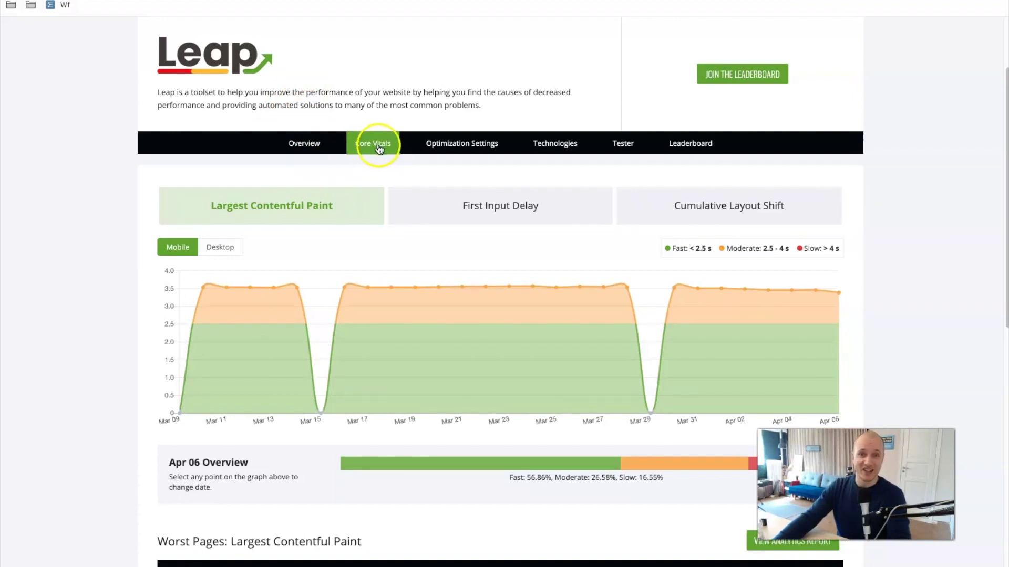
click(227, 251)
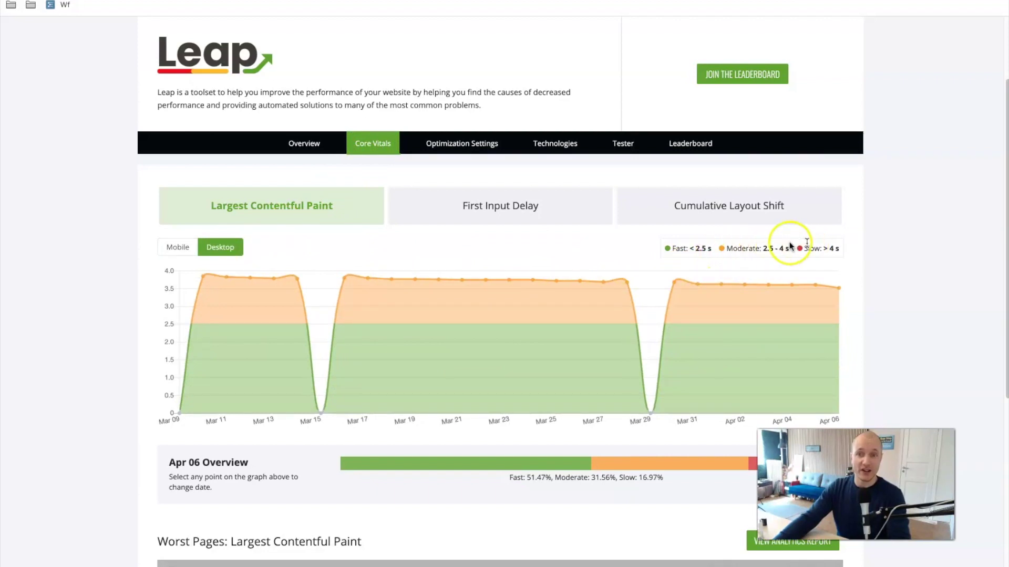
Glance at Leap's Optimization Settings, then return to Overview showing Core Vitals mobile 75, desktop 56
click(444, 141)
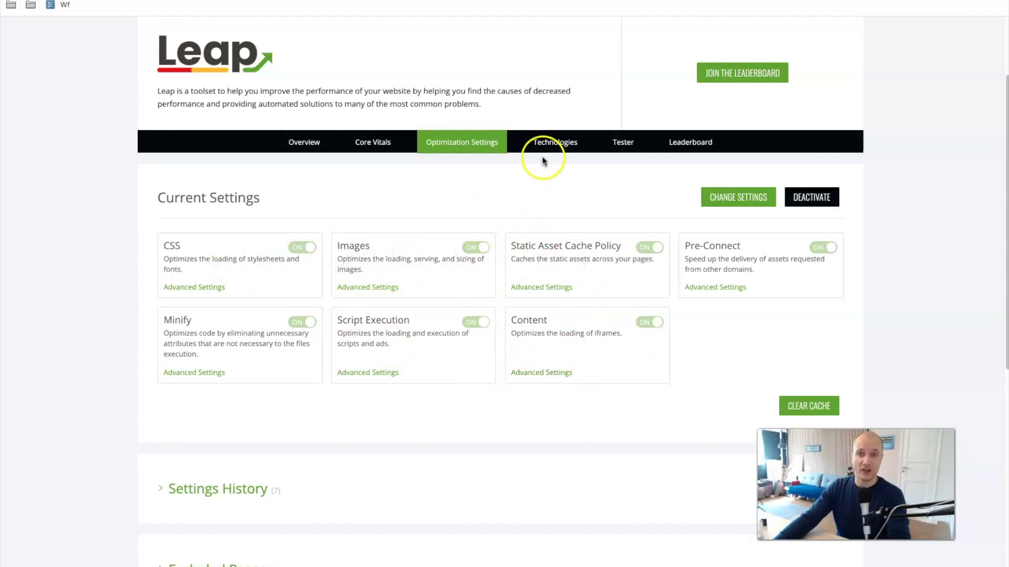
click(304, 142)
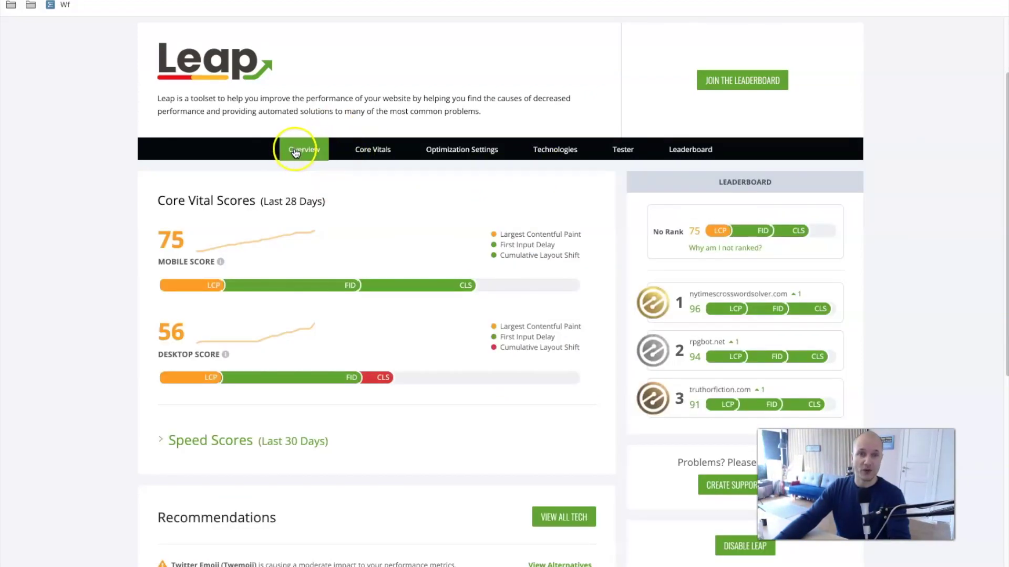